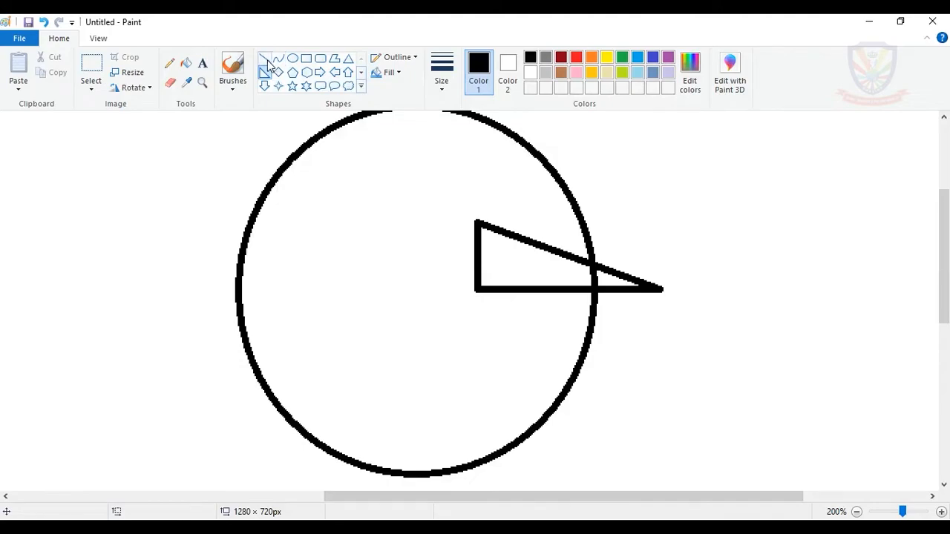
- Extend the triangle's base leftwards inside the circle with a horizontal line about 68 px long
{"action": "left_click", "coordinate": [264, 58]}
{"action": "mouse_move", "coordinate": [503, 290]}
{"action": "left_mouse_down"}
{"action": "mouse_move", "coordinate": [394, 289]}
{"action": "mouse_move", "coordinate": [407, 289]}
{"action": "left_mouse_up"}
{"action": "scroll", "coordinate": [536, 310], "scroll_direction": "up", "scroll_amount": 1}
{"action": "left_click_drag", "start_coordinate": [945, 232], "coordinate": [948, 262]}
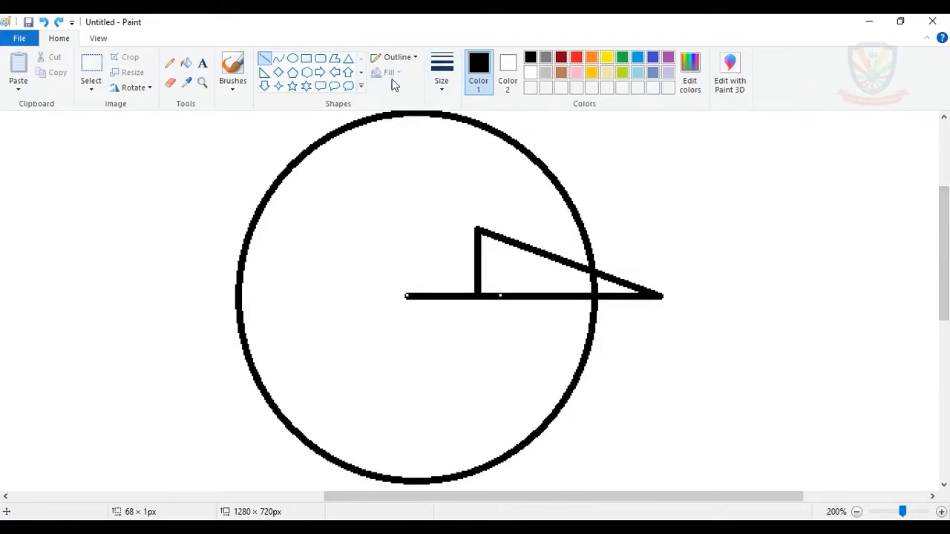
- Draw outward-bowed curves from the triangle's top corner to both ends of the base line to form the upper beak
{"action": "left_click", "coordinate": [278, 58]}
{"action": "left_click_drag", "start_coordinate": [478, 229], "coordinate": [408, 294]}
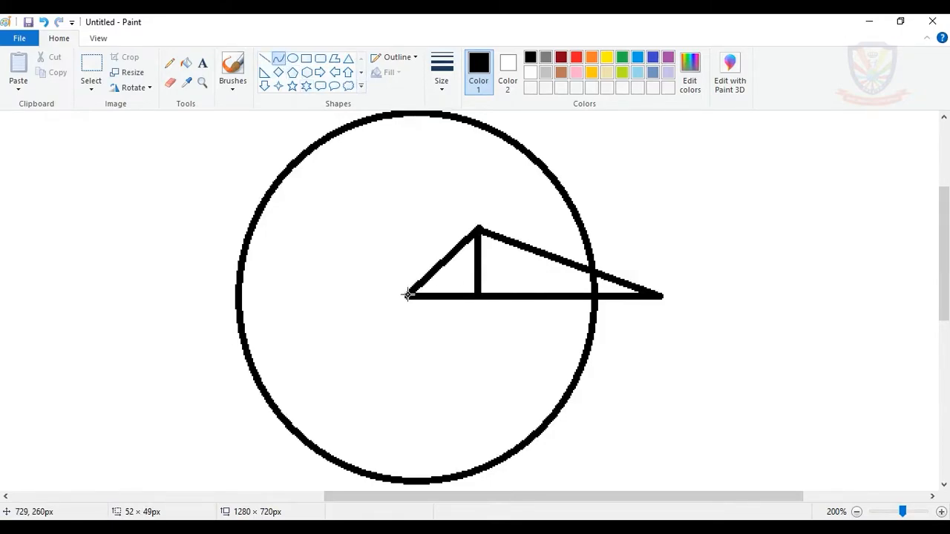
{"action": "mouse_move", "coordinate": [446, 259]}
{"action": "left_mouse_down"}
{"action": "mouse_move", "coordinate": [431, 240]}
{"action": "mouse_move", "coordinate": [424, 248]}
{"action": "mouse_move", "coordinate": [434, 253]}
{"action": "left_mouse_up"}
{"action": "left_click_drag", "start_coordinate": [476, 228], "coordinate": [663, 296]}
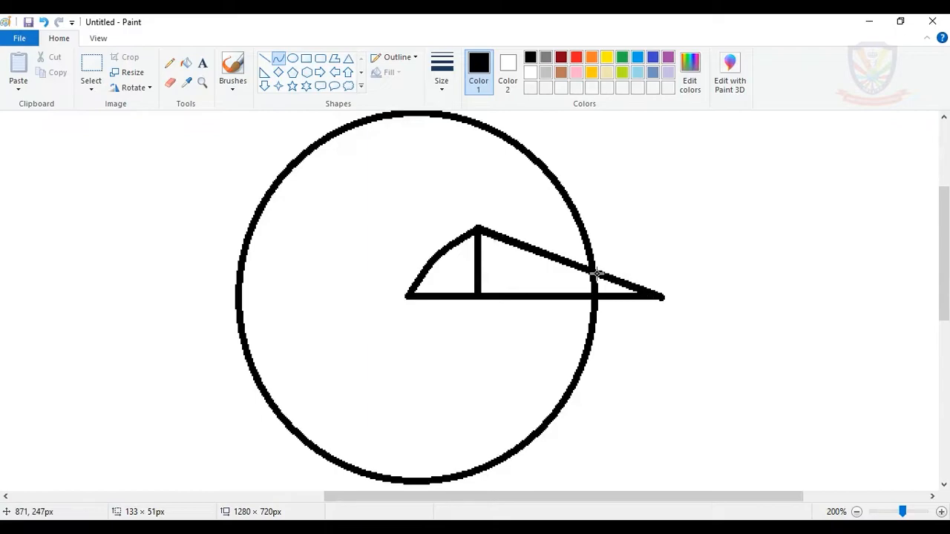
{"action": "left_click_drag", "start_coordinate": [568, 259], "coordinate": [569, 248]}
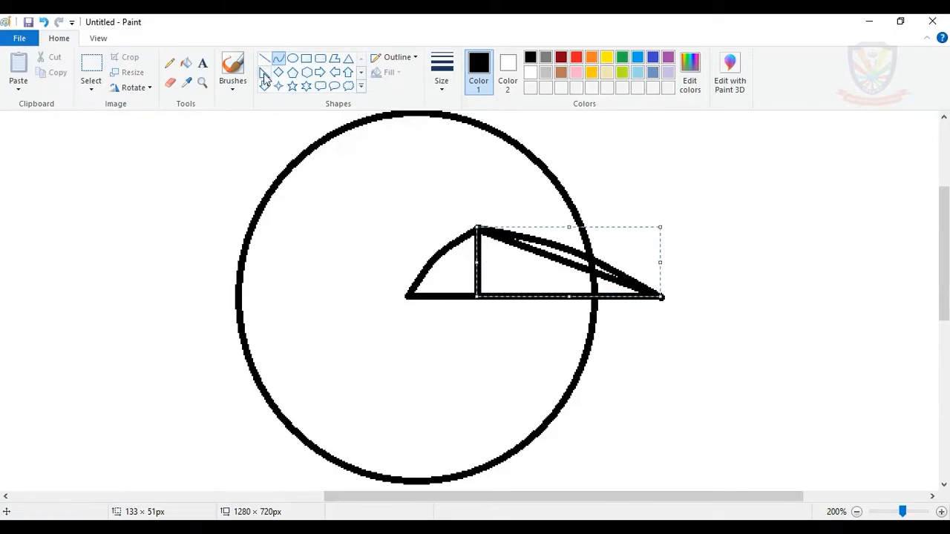
- Erase the triangle's vertical and slanted edges inside the upper beak, together with the circle outline crossing it
{"action": "left_click", "coordinate": [172, 84]}
{"action": "left_click_drag", "start_coordinate": [485, 275], "coordinate": [479, 287]}
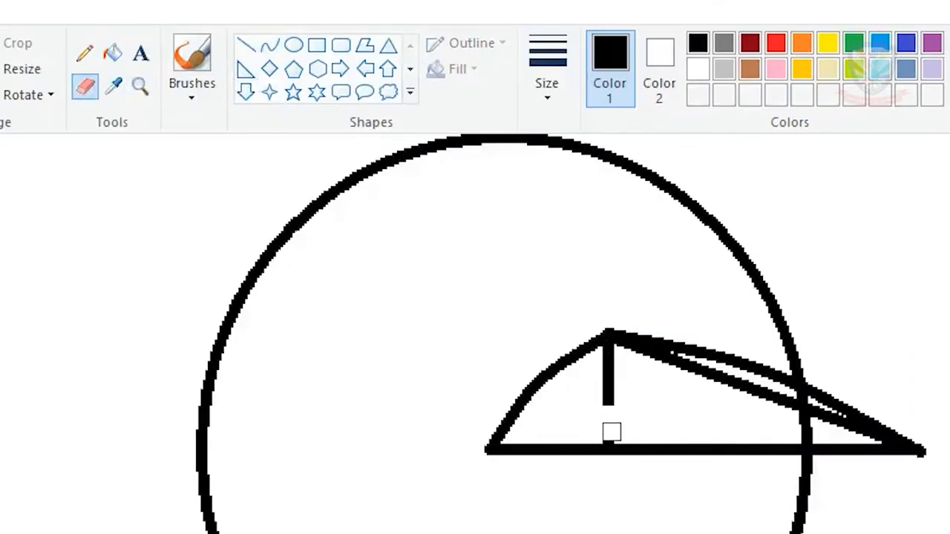
{"action": "mouse_move", "coordinate": [608, 436]}
{"action": "left_mouse_down"}
{"action": "mouse_move", "coordinate": [602, 406]}
{"action": "mouse_move", "coordinate": [612, 352]}
{"action": "mouse_move", "coordinate": [715, 376]}
{"action": "mouse_move", "coordinate": [789, 409]}
{"action": "mouse_move", "coordinate": [785, 399]}
{"action": "mouse_move", "coordinate": [843, 432]}
{"action": "mouse_move", "coordinate": [793, 429]}
{"action": "mouse_move", "coordinate": [808, 434]}
{"action": "mouse_move", "coordinate": [823, 434]}
{"action": "mouse_move", "coordinate": [761, 396]}
{"action": "mouse_move", "coordinate": [623, 359]}
{"action": "left_mouse_up"}
{"action": "left_click", "coordinate": [547, 95]}
{"action": "left_click", "coordinate": [575, 152]}
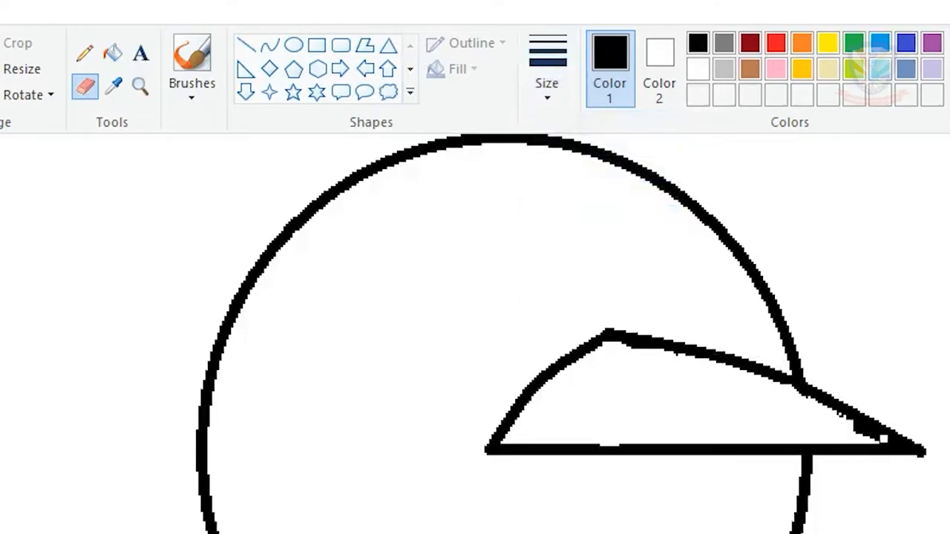
{"action": "left_click_drag", "start_coordinate": [885, 440], "coordinate": [853, 426]}
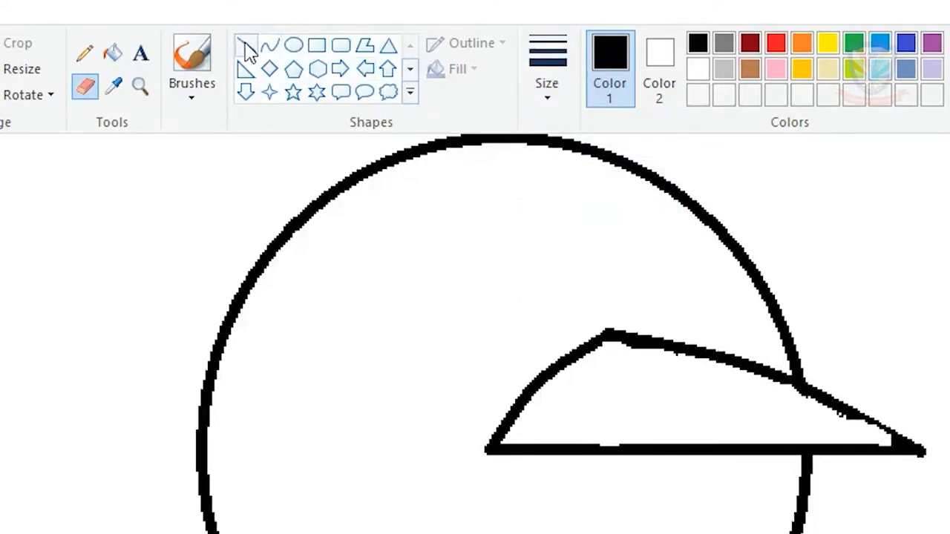
- Redraw the damaged outline near the beak's tip with a curve and erase the leftover bumps along the upper edge
{"action": "left_click", "coordinate": [265, 53]}
{"action": "left_click_drag", "start_coordinate": [916, 450], "coordinate": [811, 397]}
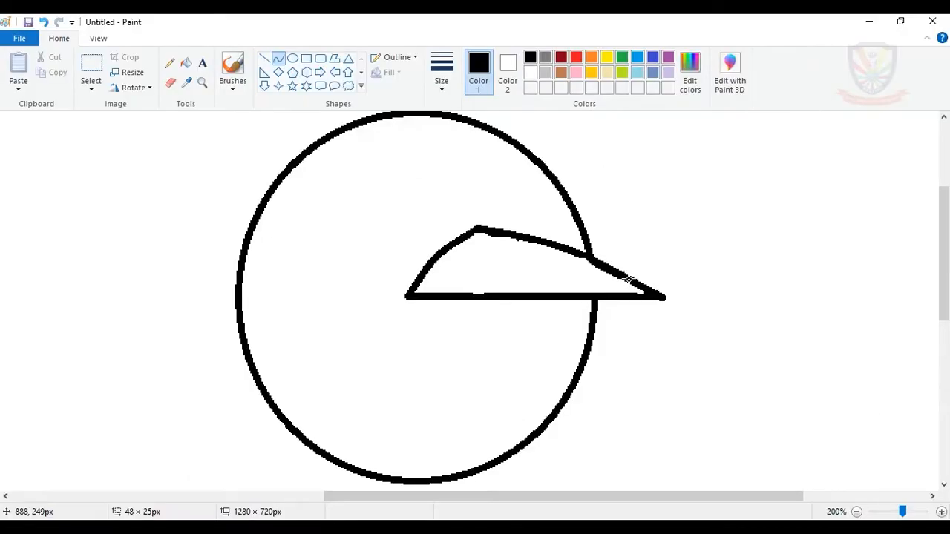
{"action": "left_click", "coordinate": [629, 279]}
{"action": "left_click", "coordinate": [693, 229]}
{"action": "left_click", "coordinate": [170, 83]}
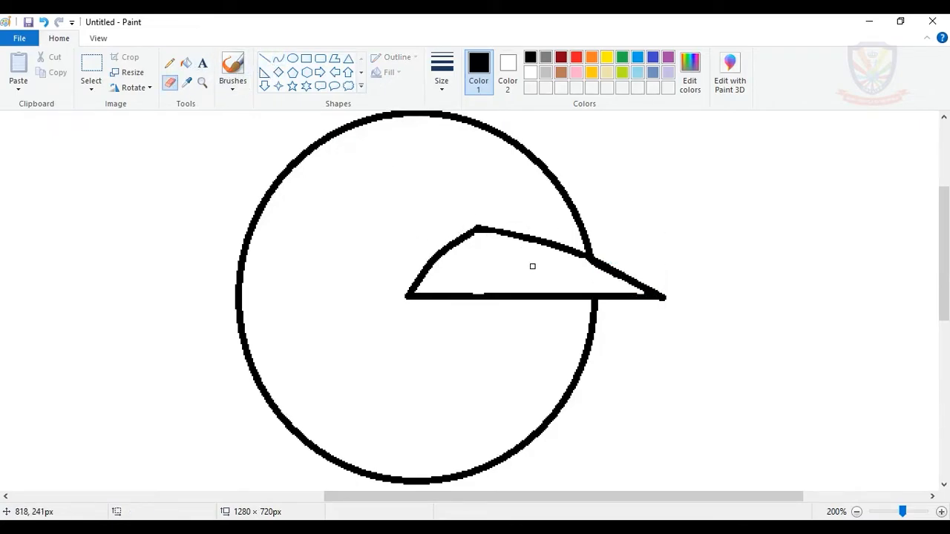
{"action": "left_click", "coordinate": [278, 59]}
{"action": "left_click_drag", "start_coordinate": [407, 297], "coordinate": [469, 347]}
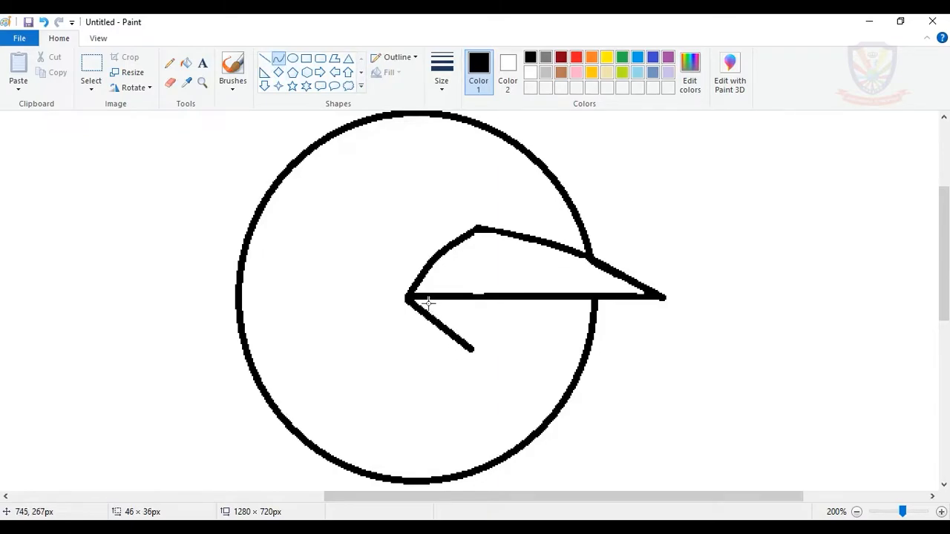
{"action": "left_click_drag", "start_coordinate": [432, 315], "coordinate": [424, 329]}
{"action": "mouse_move", "coordinate": [484, 324]}
{"action": "left_mouse_down"}
{"action": "mouse_move", "coordinate": [502, 323]}
{"action": "mouse_move", "coordinate": [482, 324]}
{"action": "left_mouse_up"}
{"action": "key", "text": "ctrl+z"}
- Draw the lower beak below the base line with two outward-bowed curves and erase the circle outline inside it
{"action": "left_click_drag", "start_coordinate": [406, 298], "coordinate": [428, 330]}
{"action": "left_click", "coordinate": [526, 338]}
{"action": "left_click_drag", "start_coordinate": [479, 354], "coordinate": [623, 297]}
{"action": "left_click_drag", "start_coordinate": [553, 324], "coordinate": [557, 338]}
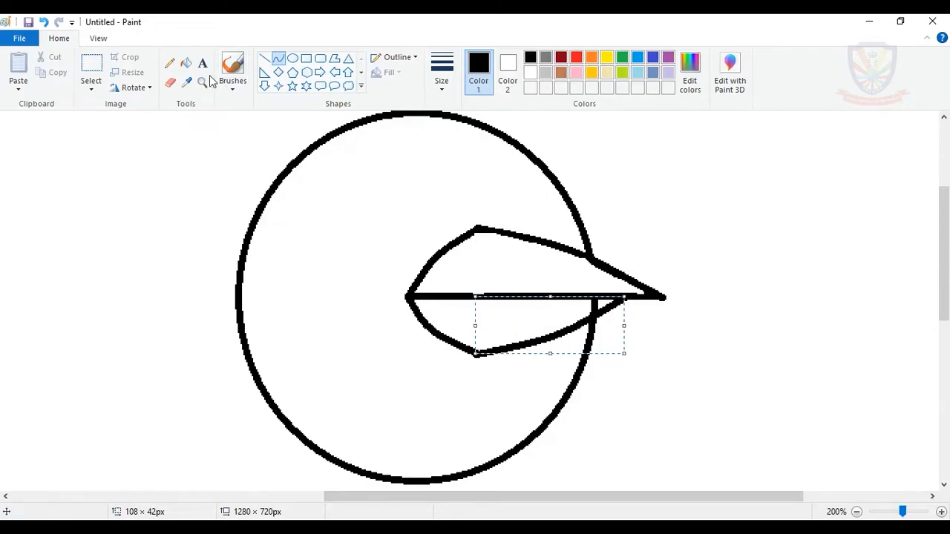
{"action": "left_click", "coordinate": [170, 82]}
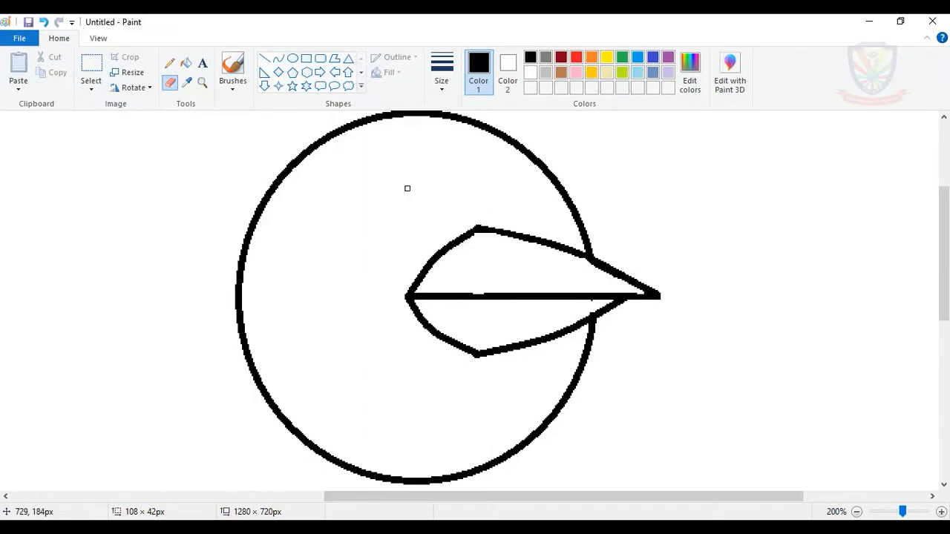
- Draw two oval eyes, a smaller right one and a larger left one, and lower both so they overlap the upper beak
{"action": "left_click", "coordinate": [293, 58]}
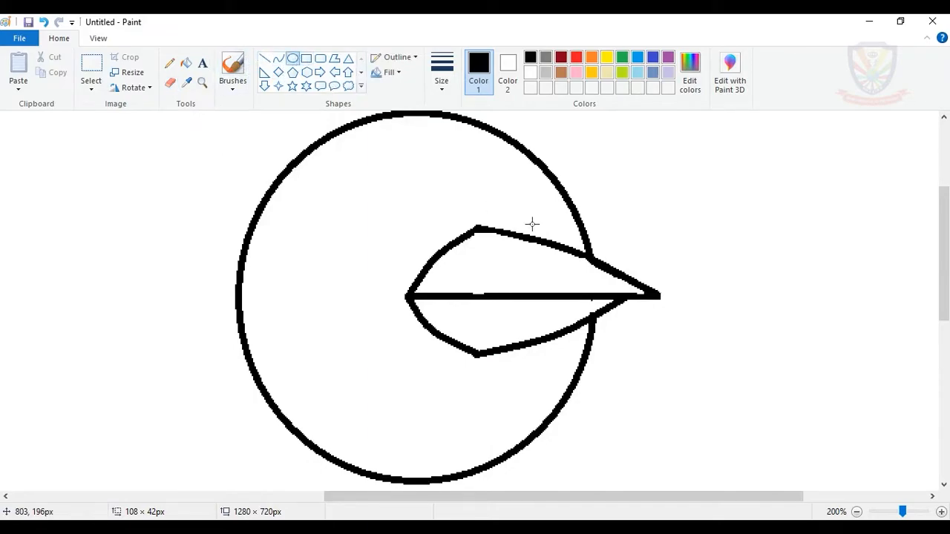
{"action": "left_click_drag", "start_coordinate": [491, 228], "coordinate": [567, 167]}
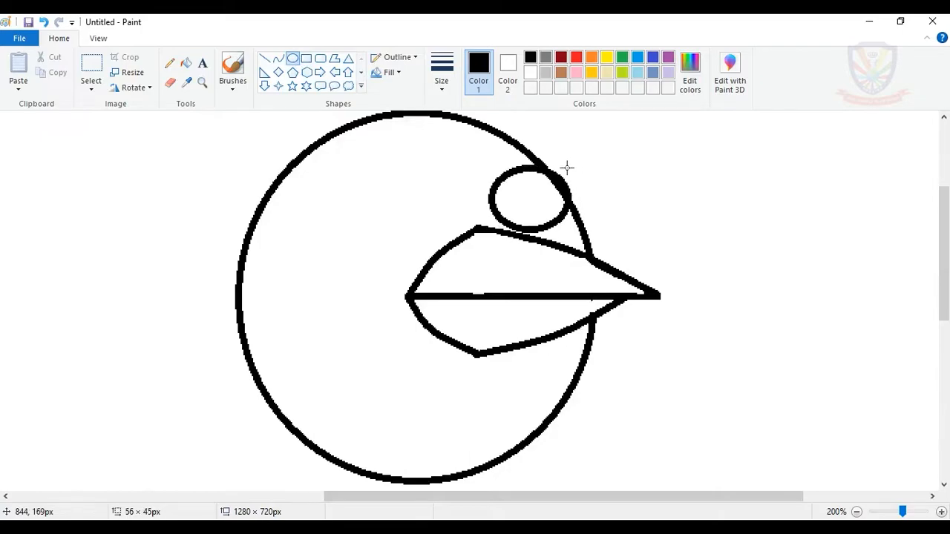
{"action": "left_click_drag", "start_coordinate": [543, 199], "coordinate": [539, 220]}
{"action": "left_click_drag", "start_coordinate": [480, 243], "coordinate": [371, 162]}
{"action": "left_click_drag", "start_coordinate": [423, 198], "coordinate": [424, 215]}
- Erase the parts of both eye outlines that lie inside the upper beak
{"action": "left_click", "coordinate": [170, 82]}
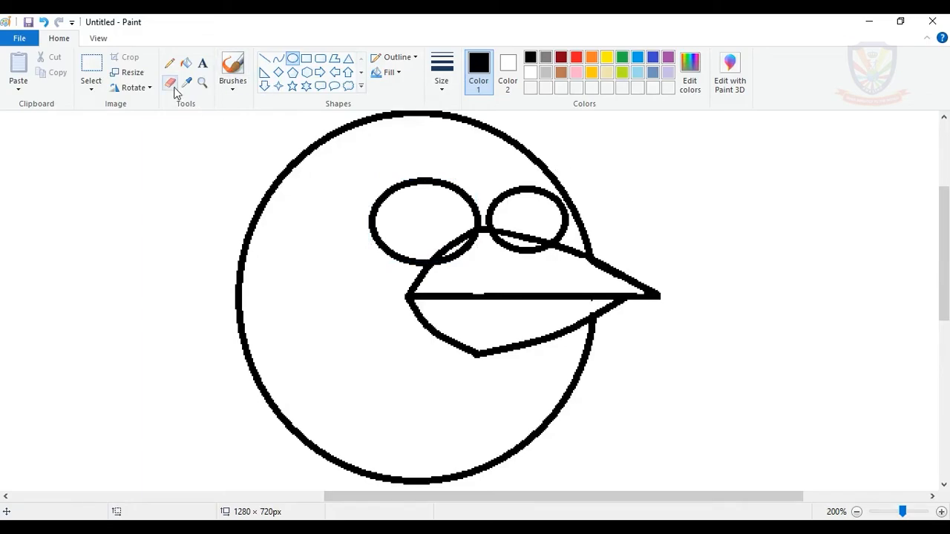
{"action": "mouse_move", "coordinate": [440, 267]}
{"action": "left_mouse_down"}
{"action": "mouse_move", "coordinate": [465, 244]}
{"action": "mouse_move", "coordinate": [510, 247]}
{"action": "left_mouse_up"}
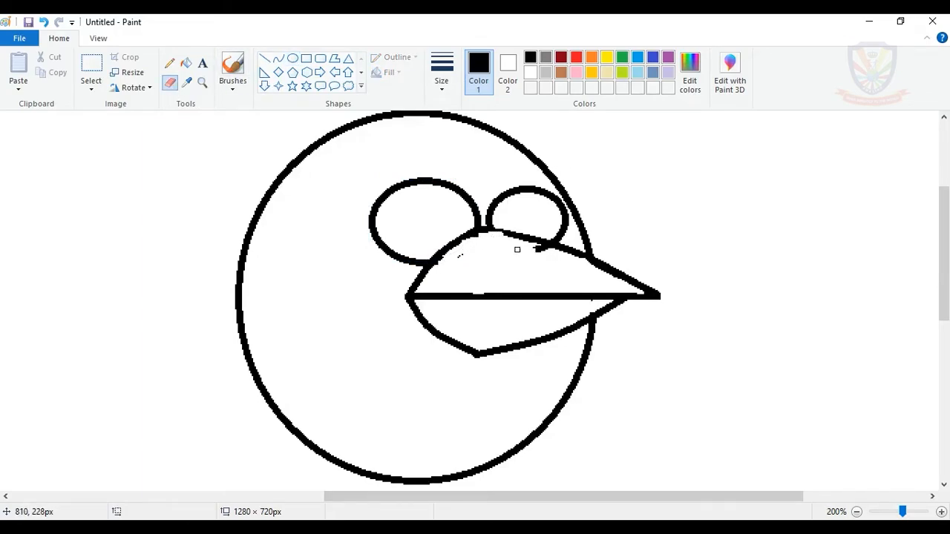
{"action": "left_click", "coordinate": [170, 63]}
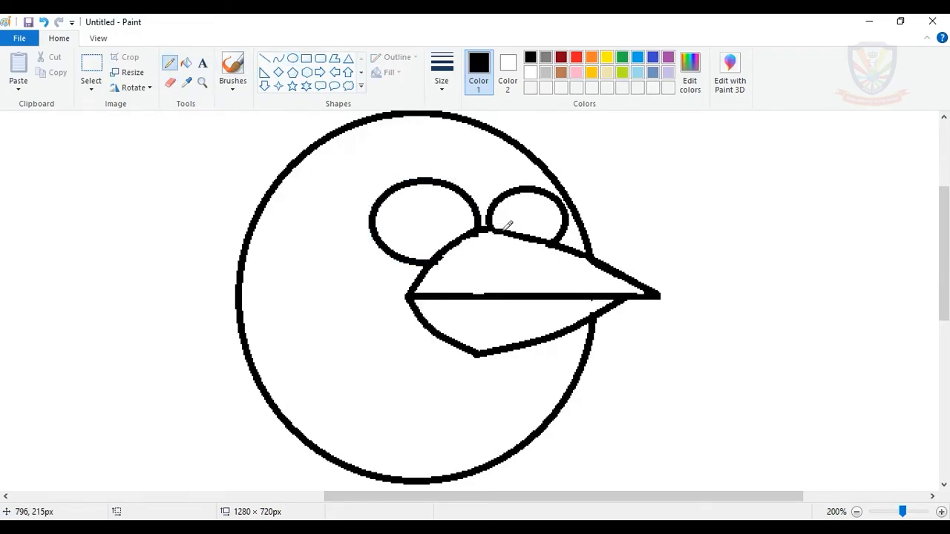
- Draw a small oval pupil in each eye, towards its left side
{"action": "left_click", "coordinate": [294, 59]}
{"action": "mouse_move", "coordinate": [422, 210]}
{"action": "left_mouse_down"}
{"action": "mouse_move", "coordinate": [458, 220]}
{"action": "mouse_move", "coordinate": [454, 233]}
{"action": "mouse_move", "coordinate": [404, 220]}
{"action": "left_mouse_up"}
{"action": "left_click", "coordinate": [529, 206]}
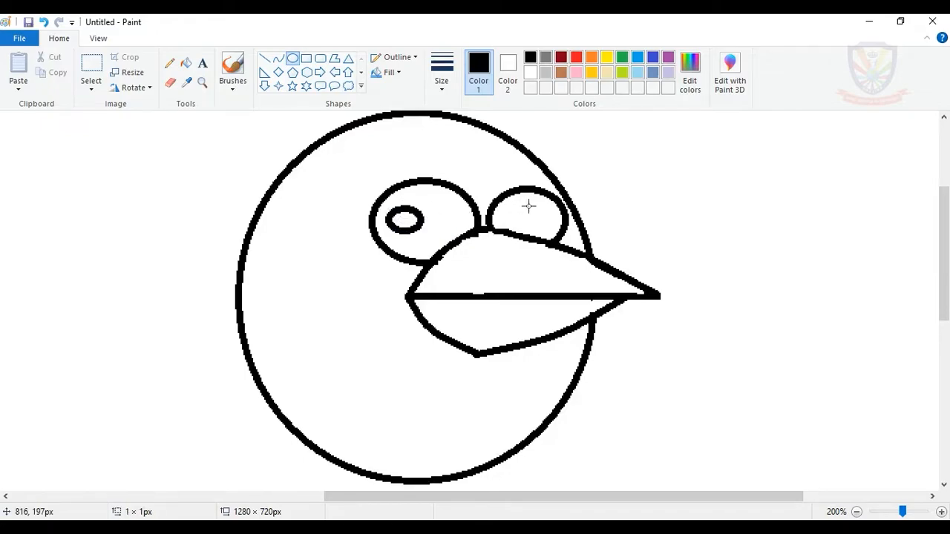
{"action": "left_click_drag", "start_coordinate": [502, 212], "coordinate": [517, 224]}
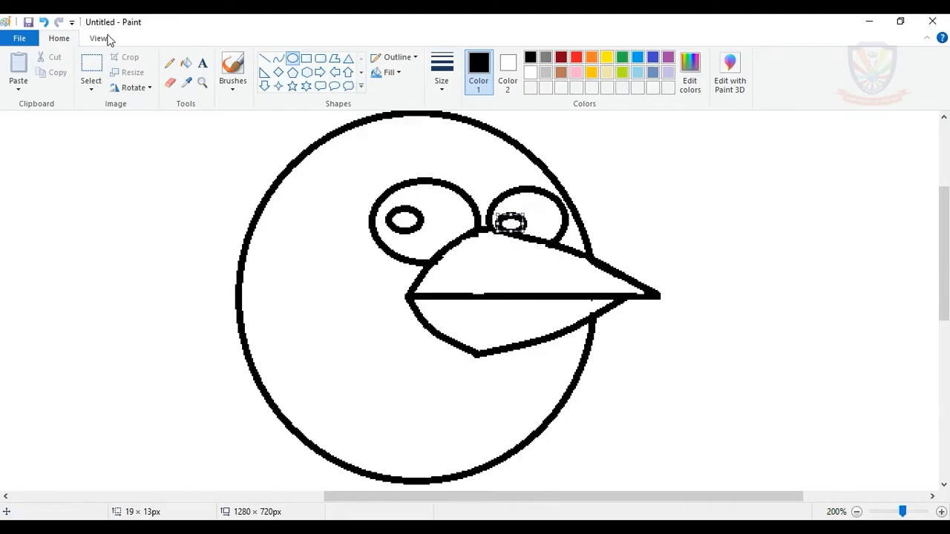
- Undo the right eye's pupil and redraw it slightly higher, clear of the beak, as an oval about 18 × 11 px
{"action": "left_click", "coordinate": [202, 81]}
{"action": "left_click", "coordinate": [547, 230]}
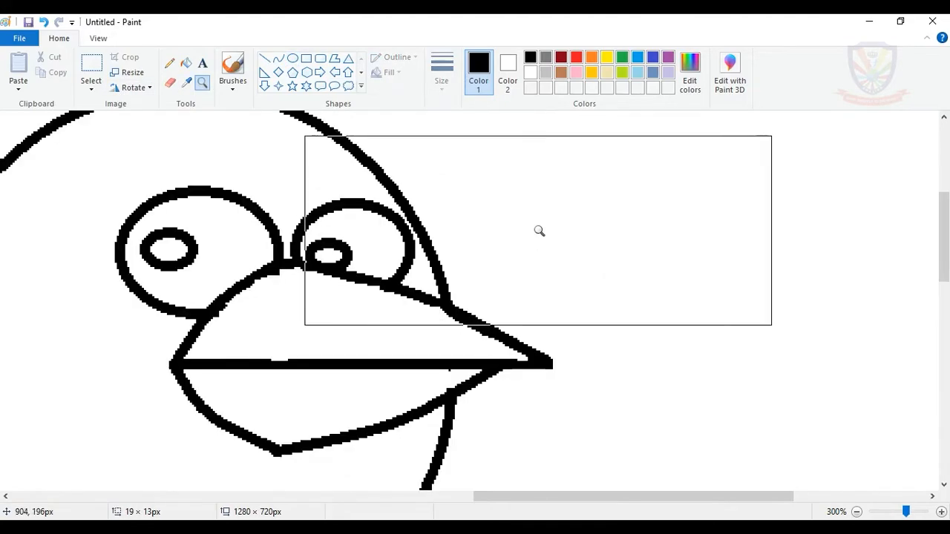
{"action": "left_click", "coordinate": [182, 254]}
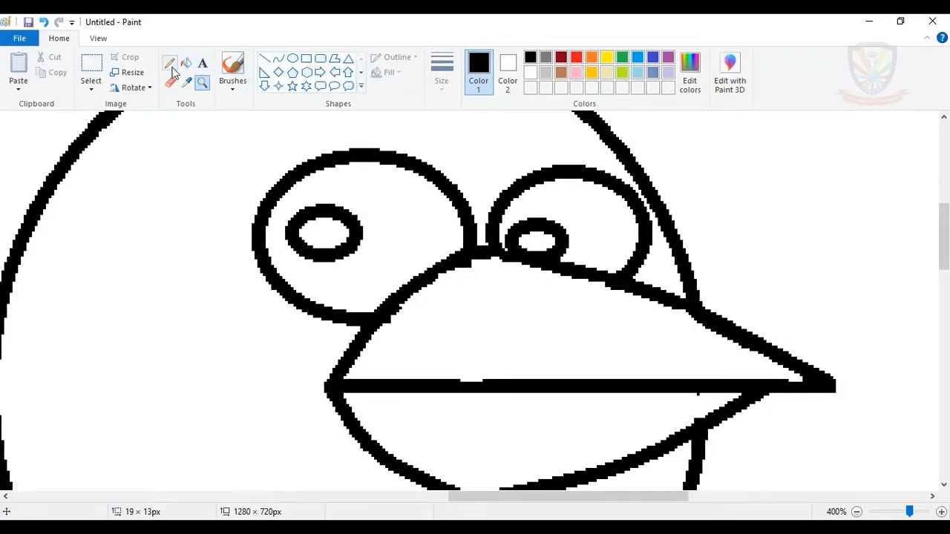
{"action": "left_click", "coordinate": [293, 58]}
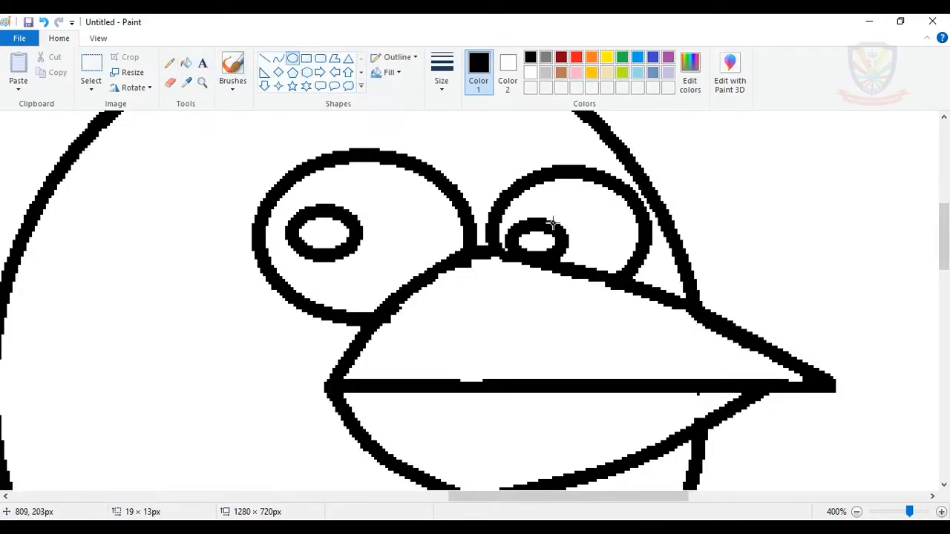
{"action": "key", "text": "ctrl+z"}
{"action": "left_click_drag", "start_coordinate": [514, 211], "coordinate": [570, 245]}
{"action": "left_click_drag", "start_coordinate": [541, 215], "coordinate": [541, 212]}
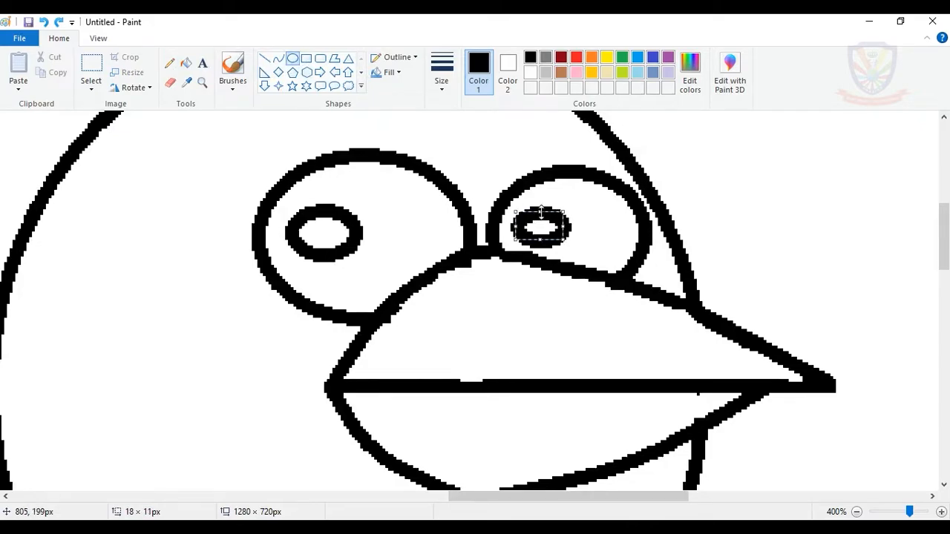
- Fill both pupils with black
{"action": "left_click", "coordinate": [190, 64]}
{"action": "left_click", "coordinate": [323, 232]}
{"action": "left_click", "coordinate": [549, 226]}
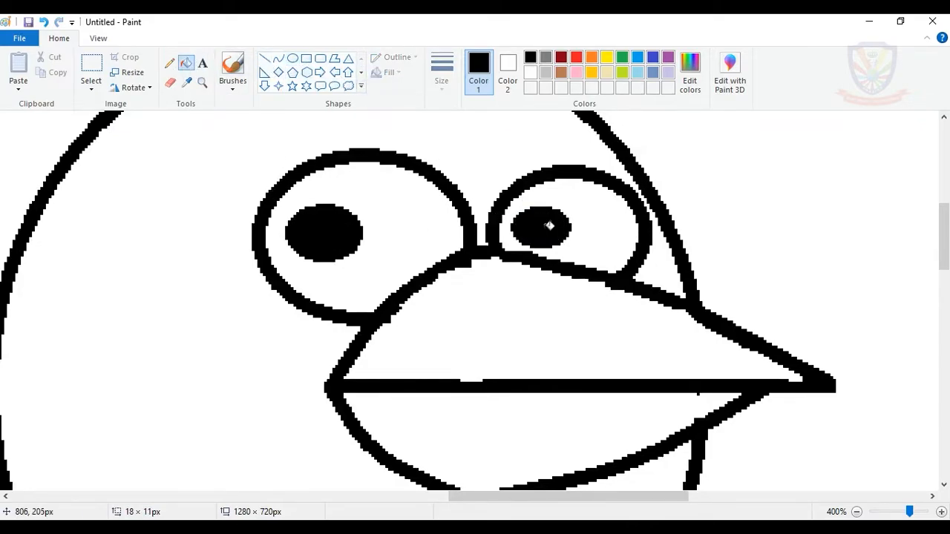
- Draw a bulging cheek curve from the left eye to the beak's corner and a smaller one beside the right eye
{"action": "left_click", "coordinate": [278, 58]}
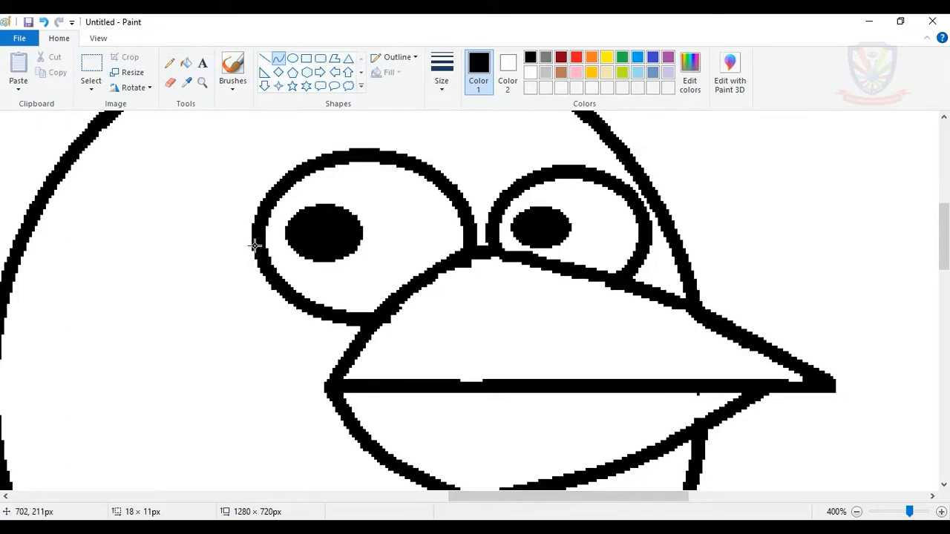
{"action": "mouse_move", "coordinate": [253, 243]}
{"action": "left_mouse_down"}
{"action": "mouse_move", "coordinate": [317, 398]}
{"action": "mouse_move", "coordinate": [331, 384]}
{"action": "left_mouse_up"}
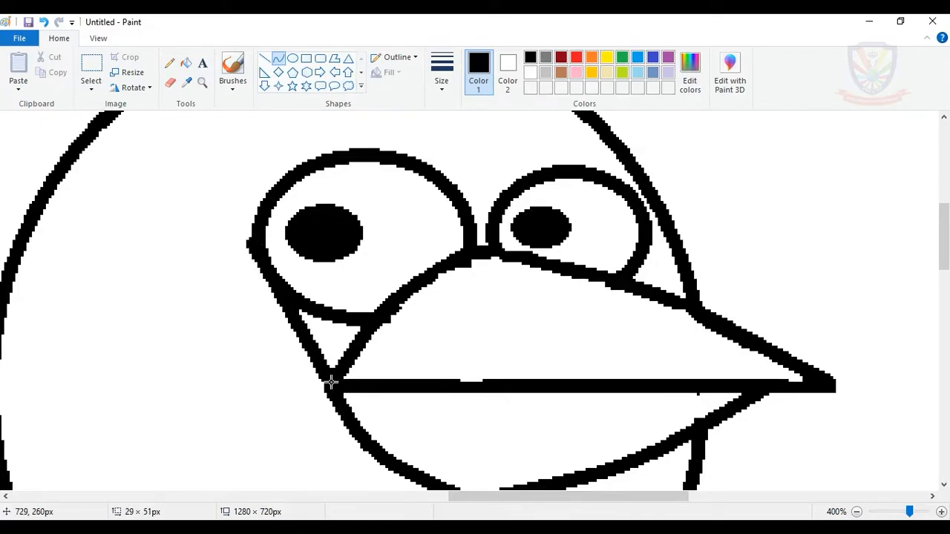
{"action": "left_click_drag", "start_coordinate": [286, 319], "coordinate": [190, 429]}
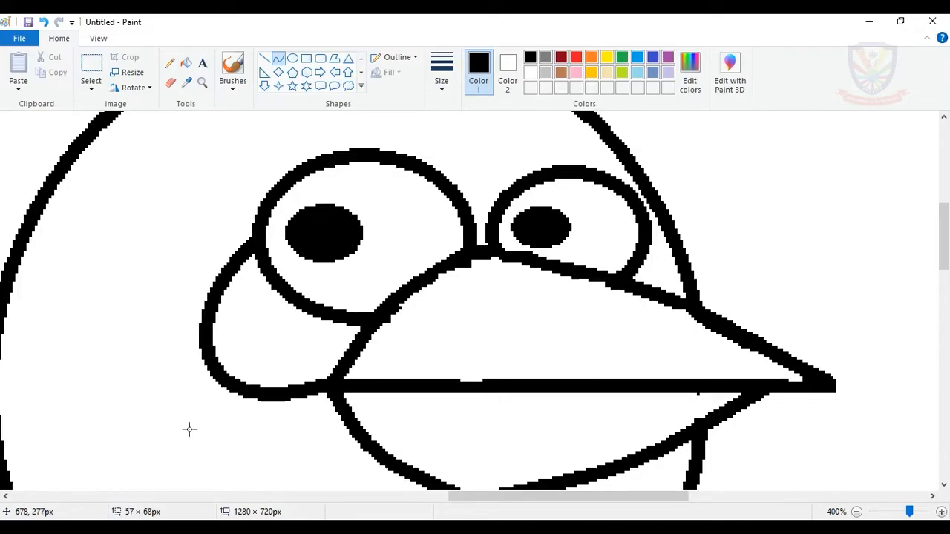
{"action": "left_click_drag", "start_coordinate": [189, 429], "coordinate": [289, 413]}
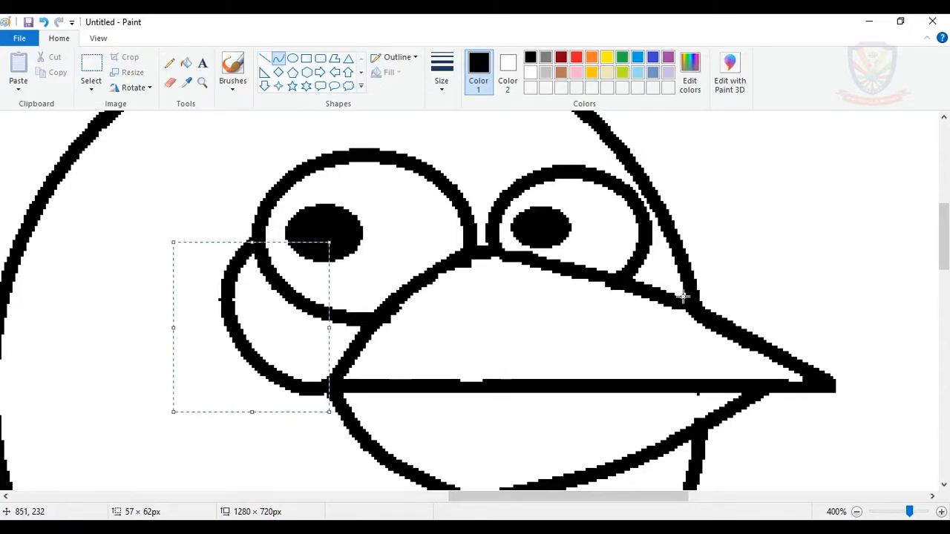
{"action": "mouse_move", "coordinate": [652, 236]}
{"action": "left_mouse_down"}
{"action": "mouse_move", "coordinate": [651, 292]}
{"action": "mouse_move", "coordinate": [670, 268]}
{"action": "left_mouse_up"}
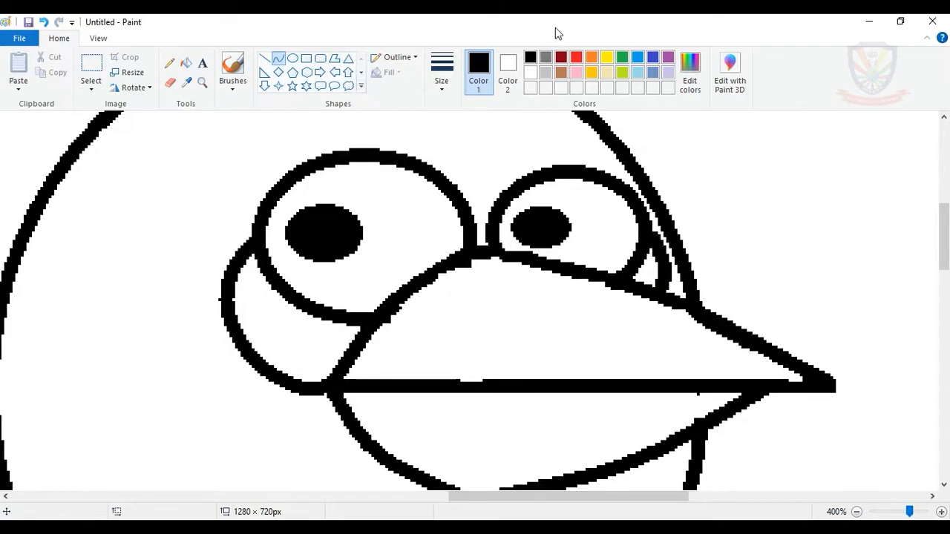
- Fill the cheek areas beside both eyes with orange
{"action": "left_click", "coordinate": [594, 58]}
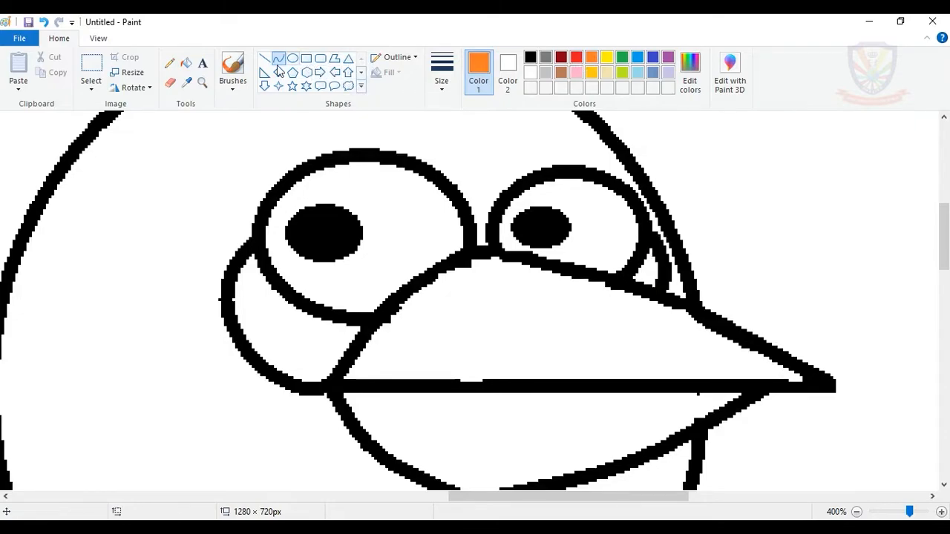
{"action": "left_click", "coordinate": [186, 62]}
{"action": "left_click", "coordinate": [336, 331]}
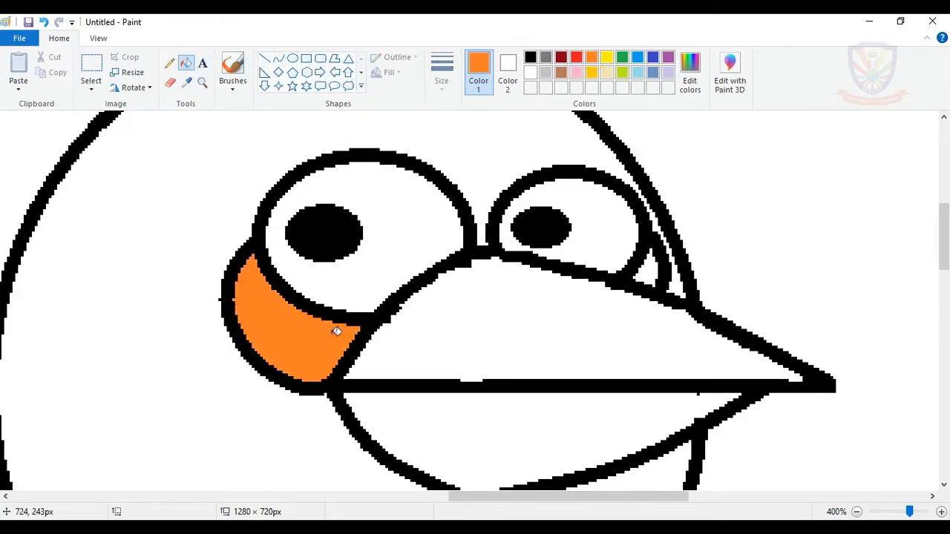
{"action": "left_click", "coordinate": [658, 264]}
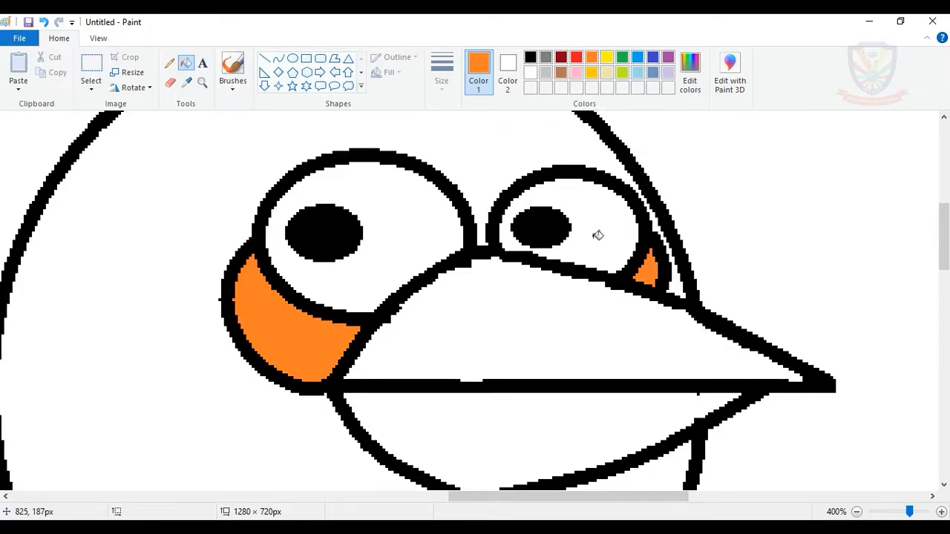
- Fill the upper beak with yellow and the lower beak with gold
{"action": "left_click", "coordinate": [562, 350]}
{"action": "key", "text": "ctrl+z"}
{"action": "left_click", "coordinate": [606, 57]}
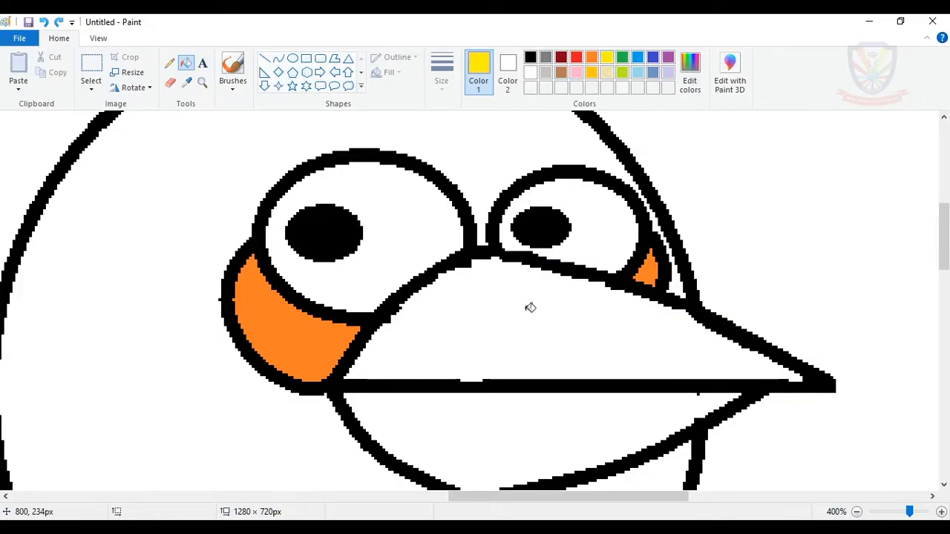
{"action": "left_click", "coordinate": [527, 305]}
{"action": "left_click", "coordinate": [591, 72]}
{"action": "left_click", "coordinate": [512, 403]}
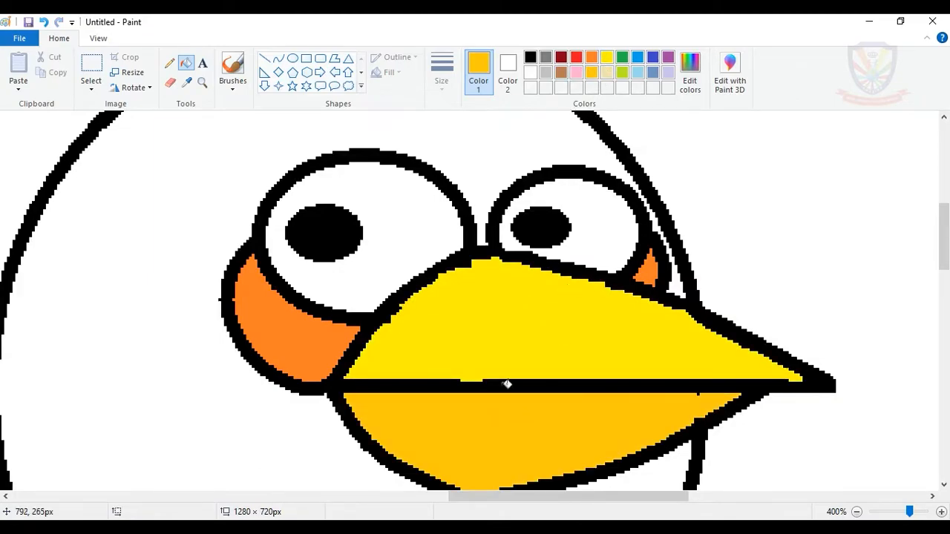
- Draw two black guide lines from the top of the bird's head, one slanting up-left about 66 × 53 px, one nearly horizontal about 85 px long
{"action": "scroll", "coordinate": [445, 327], "scroll_direction": "up", "scroll_amount": 1}
{"action": "scroll", "coordinate": [467, 320], "scroll_direction": "down", "scroll_amount": 3}
{"action": "scroll", "coordinate": [467, 320], "scroll_direction": "up", "scroll_amount": 4}
{"action": "scroll", "coordinate": [338, 161], "scroll_direction": "up", "scroll_amount": 1}
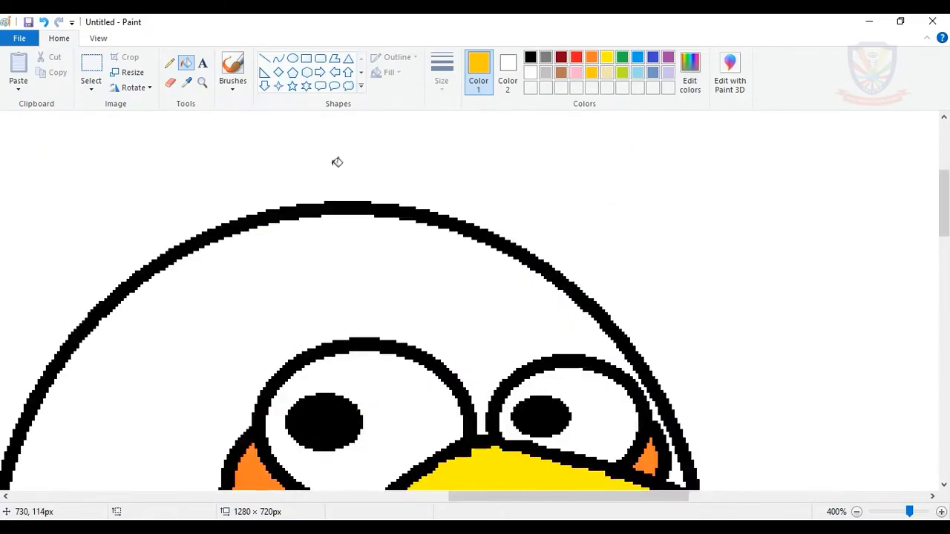
{"action": "left_click", "coordinate": [264, 57]}
{"action": "scroll", "coordinate": [431, 309], "scroll_direction": "up", "scroll_amount": 2}
{"action": "left_click_drag", "start_coordinate": [458, 319], "coordinate": [210, 195]}
{"action": "left_click", "coordinate": [531, 58]}
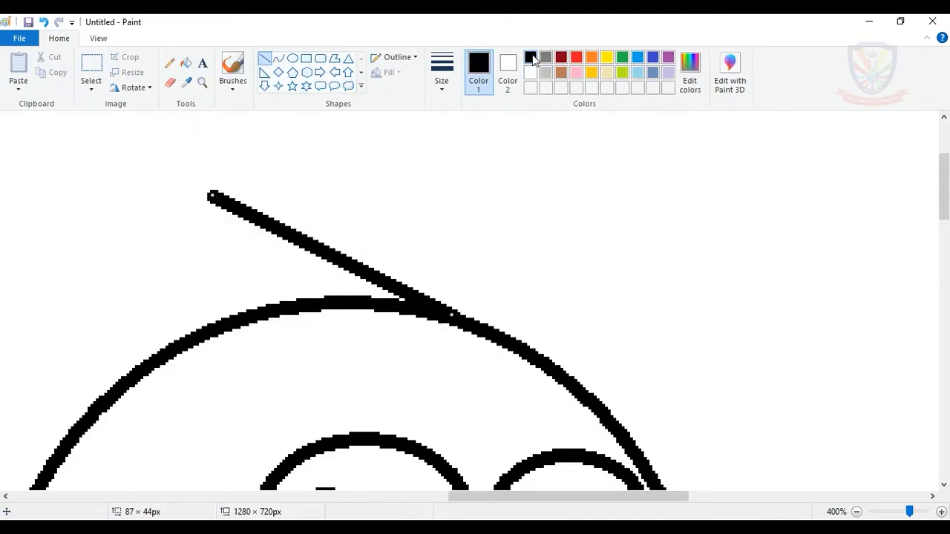
{"action": "left_click_drag", "start_coordinate": [212, 196], "coordinate": [271, 172]}
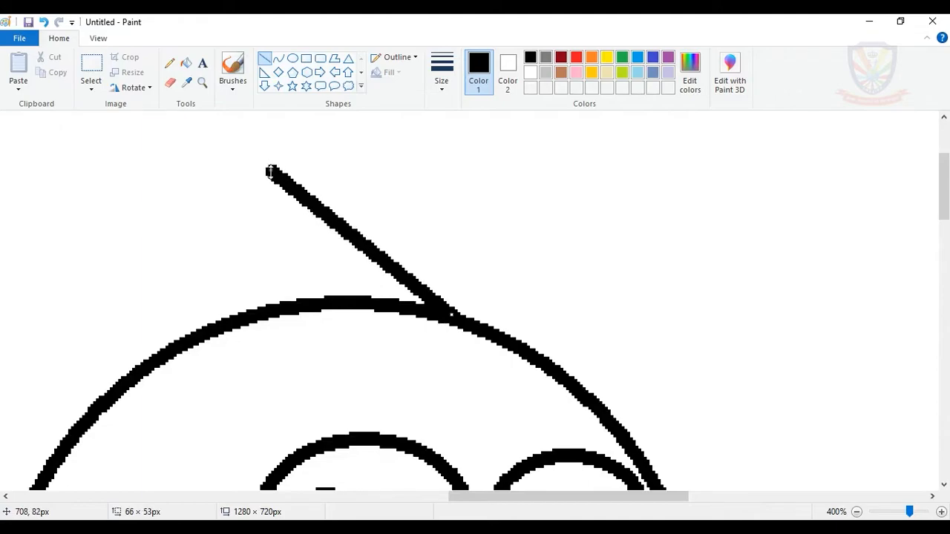
{"action": "left_click_drag", "start_coordinate": [340, 299], "coordinate": [110, 293]}
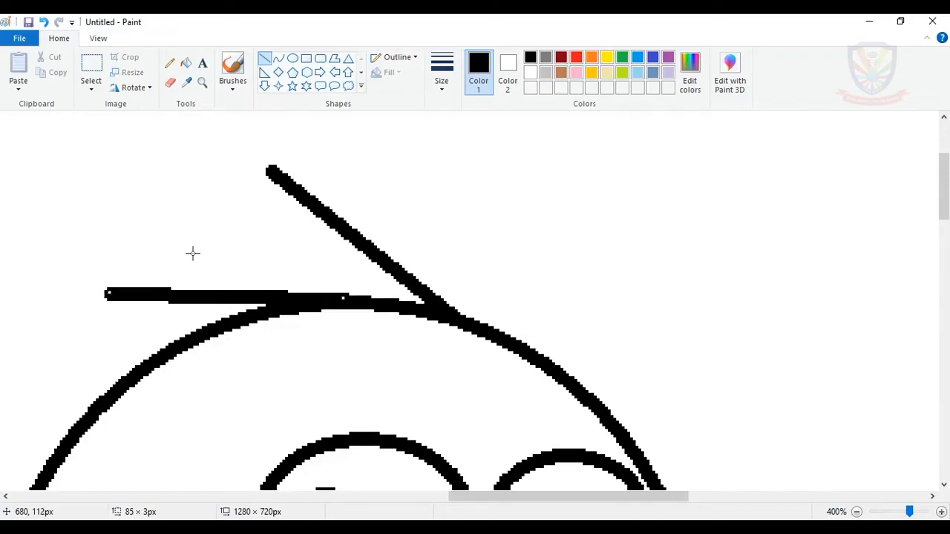
- Draw a small black circle around the outer end of each of the two guide lines above the head
{"action": "scroll", "coordinate": [191, 171], "scroll_direction": "up", "scroll_amount": 2}
{"action": "left_click", "coordinate": [292, 58]}
{"action": "left_click_drag", "start_coordinate": [228, 205], "coordinate": [305, 291]}
{"action": "left_click_drag", "start_coordinate": [270, 256], "coordinate": [278, 259]}
{"action": "left_click_drag", "start_coordinate": [61, 354], "coordinate": [140, 424]}
{"action": "left_click_drag", "start_coordinate": [97, 392], "coordinate": [107, 389]}
{"action": "left_click", "coordinate": [171, 352]}
- Draw curves from both sides of the upper circle down to the head to outline the upper feather
{"action": "left_click", "coordinate": [278, 57]}
{"action": "scroll", "coordinate": [306, 187], "scroll_direction": "down", "scroll_amount": 3}
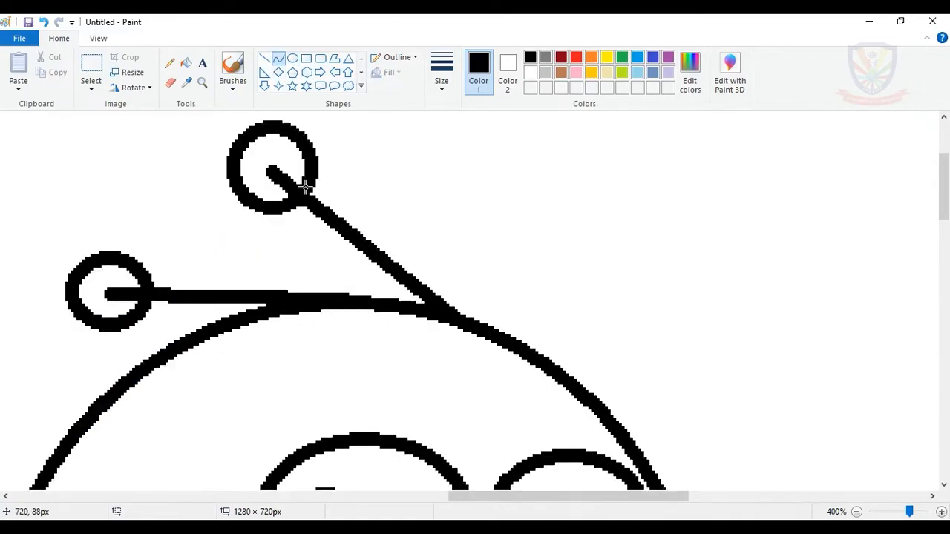
{"action": "left_click_drag", "start_coordinate": [295, 134], "coordinate": [461, 319]}
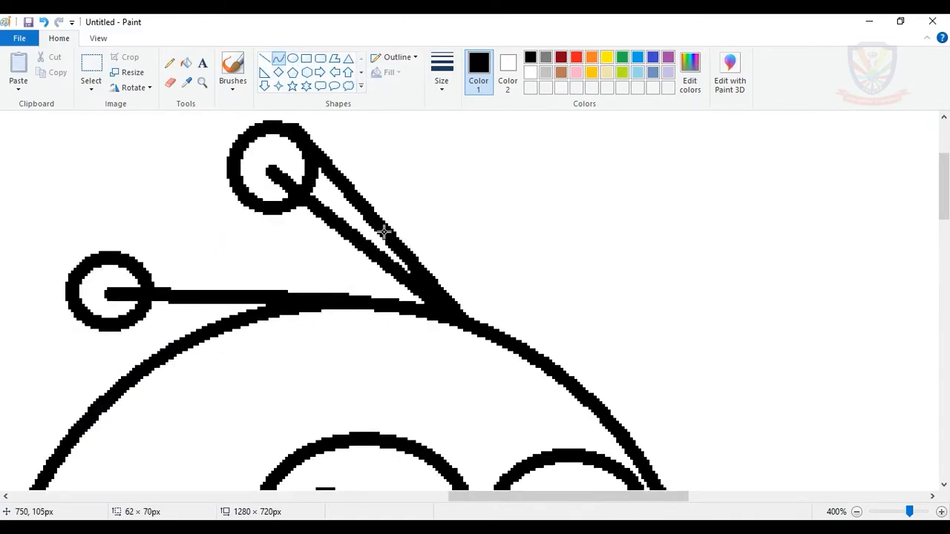
{"action": "left_click_drag", "start_coordinate": [363, 215], "coordinate": [366, 153]}
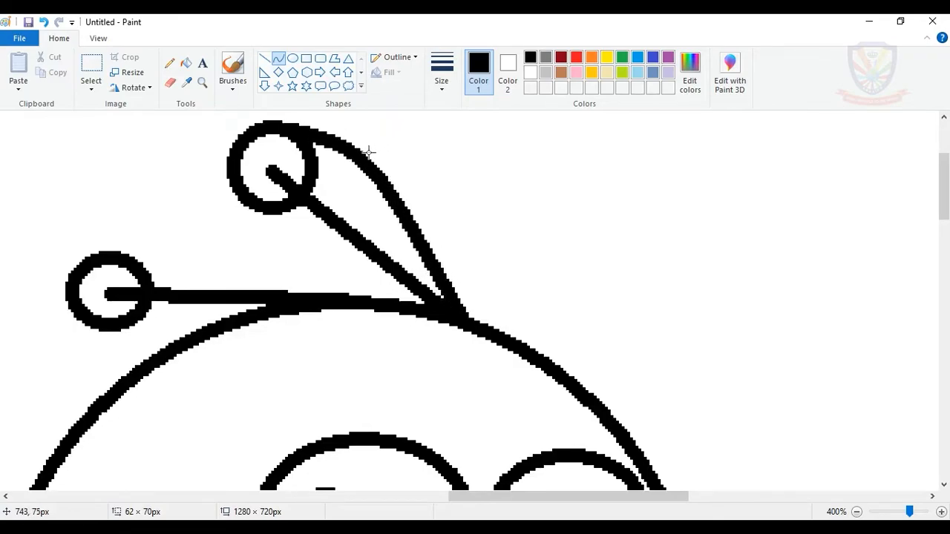
{"action": "left_click_drag", "start_coordinate": [409, 223], "coordinate": [470, 253]}
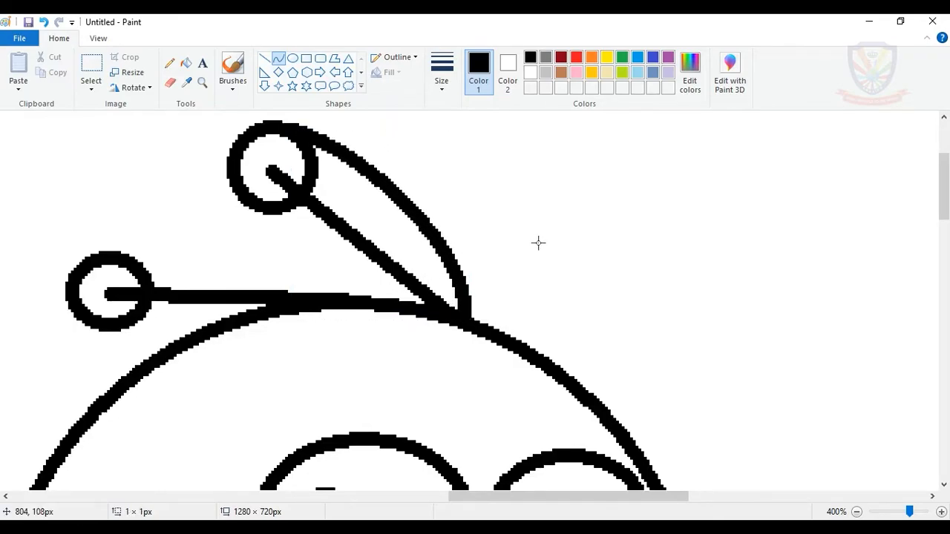
{"action": "left_click_drag", "start_coordinate": [248, 211], "coordinate": [380, 296]}
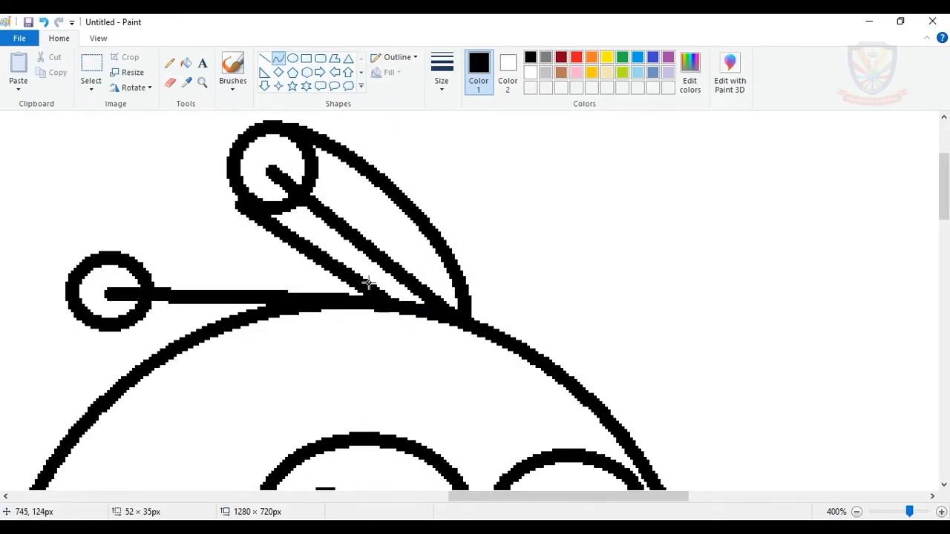
{"action": "mouse_move", "coordinate": [282, 234]}
{"action": "left_mouse_down"}
{"action": "mouse_move", "coordinate": [282, 248]}
{"action": "mouse_move", "coordinate": [255, 246]}
{"action": "mouse_move", "coordinate": [270, 239]}
{"action": "left_mouse_up"}
{"action": "left_click_drag", "start_coordinate": [340, 280], "coordinate": [339, 291]}
- Draw curves from the top and bottom of the lower circle to the head to outline the lower feather
{"action": "left_click_drag", "start_coordinate": [109, 256], "coordinate": [345, 293]}
{"action": "mouse_move", "coordinate": [178, 269]}
{"action": "left_mouse_down"}
{"action": "mouse_move", "coordinate": [180, 237]}
{"action": "mouse_move", "coordinate": [258, 251]}
{"action": "mouse_move", "coordinate": [276, 237]}
{"action": "left_mouse_up"}
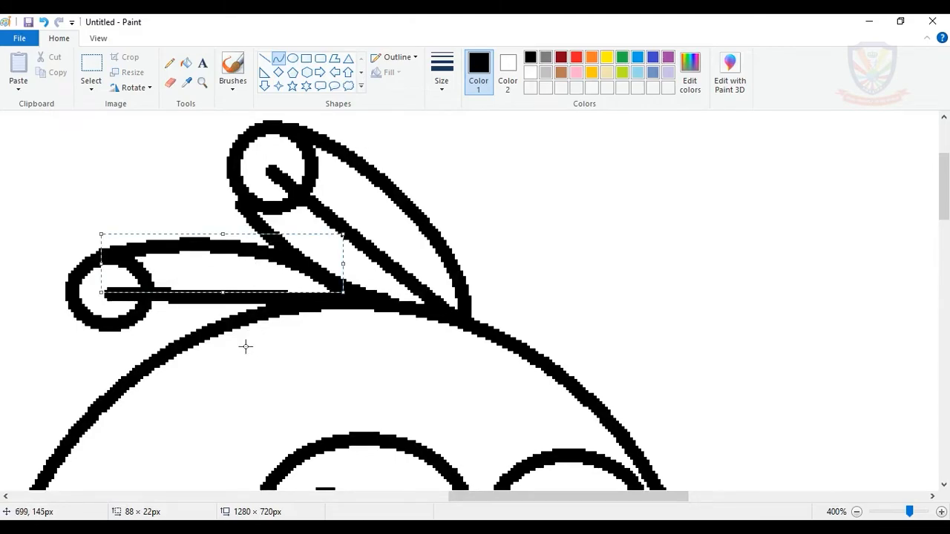
{"action": "left_click", "coordinate": [239, 337]}
{"action": "left_click_drag", "start_coordinate": [96, 325], "coordinate": [302, 326]}
{"action": "left_click_drag", "start_coordinate": [181, 325], "coordinate": [158, 348]}
{"action": "mouse_move", "coordinate": [237, 336]}
{"action": "left_mouse_down"}
{"action": "mouse_move", "coordinate": [249, 349]}
{"action": "mouse_move", "coordinate": [255, 337]}
{"action": "left_mouse_up"}
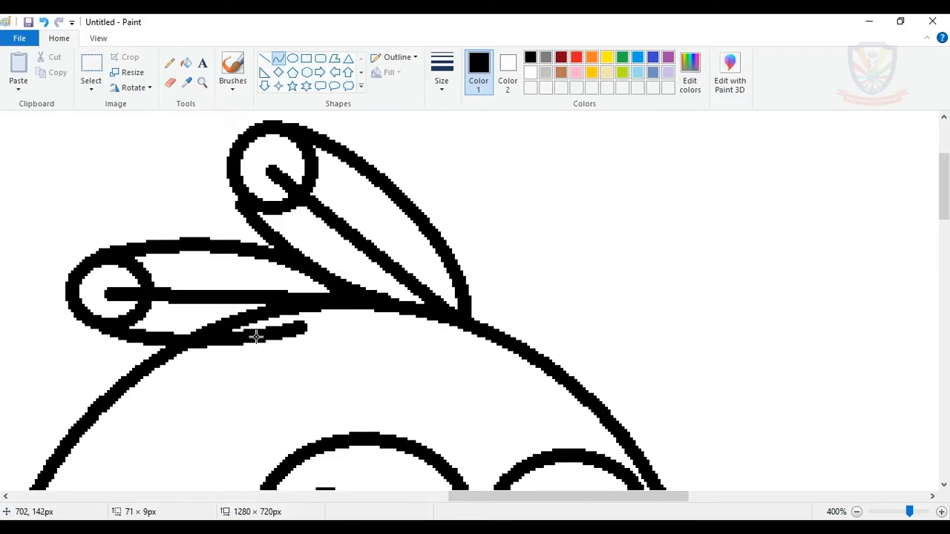
{"action": "left_click", "coordinate": [348, 335]}
- Erase the guide lines, inner circle arcs and head outline inside both feathers so they open into the head
{"action": "left_click", "coordinate": [170, 82]}
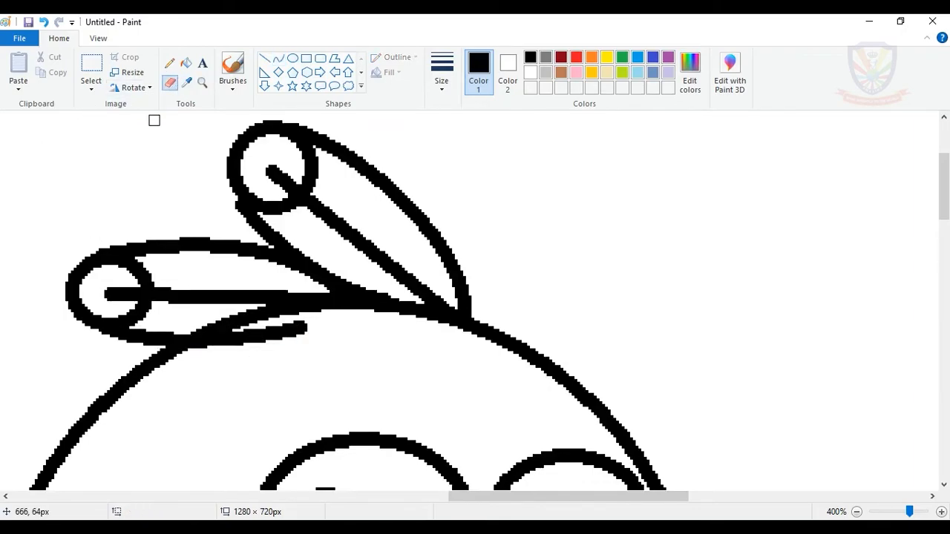
{"action": "mouse_move", "coordinate": [133, 280]}
{"action": "left_mouse_down"}
{"action": "mouse_move", "coordinate": [107, 298]}
{"action": "mouse_move", "coordinate": [129, 320]}
{"action": "mouse_move", "coordinate": [146, 320]}
{"action": "mouse_move", "coordinate": [118, 306]}
{"action": "mouse_move", "coordinate": [140, 273]}
{"action": "mouse_move", "coordinate": [123, 265]}
{"action": "mouse_move", "coordinate": [169, 317]}
{"action": "mouse_move", "coordinate": [229, 323]}
{"action": "mouse_move", "coordinate": [277, 290]}
{"action": "mouse_move", "coordinate": [242, 303]}
{"action": "left_mouse_up"}
{"action": "mouse_move", "coordinate": [232, 351]}
{"action": "left_mouse_down"}
{"action": "mouse_move", "coordinate": [313, 332]}
{"action": "mouse_move", "coordinate": [260, 318]}
{"action": "mouse_move", "coordinate": [319, 304]}
{"action": "mouse_move", "coordinate": [285, 295]}
{"action": "mouse_move", "coordinate": [343, 312]}
{"action": "mouse_move", "coordinate": [305, 257]}
{"action": "mouse_move", "coordinate": [231, 203]}
{"action": "mouse_move", "coordinate": [237, 221]}
{"action": "mouse_move", "coordinate": [254, 198]}
{"action": "mouse_move", "coordinate": [287, 195]}
{"action": "mouse_move", "coordinate": [276, 179]}
{"action": "mouse_move", "coordinate": [305, 176]}
{"action": "mouse_move", "coordinate": [287, 146]}
{"action": "mouse_move", "coordinate": [371, 251]}
{"action": "mouse_move", "coordinate": [348, 279]}
{"action": "mouse_move", "coordinate": [341, 265]}
{"action": "mouse_move", "coordinate": [376, 282]}
{"action": "mouse_move", "coordinate": [391, 240]}
{"action": "mouse_move", "coordinate": [441, 301]}
{"action": "mouse_move", "coordinate": [363, 248]}
{"action": "left_mouse_up"}
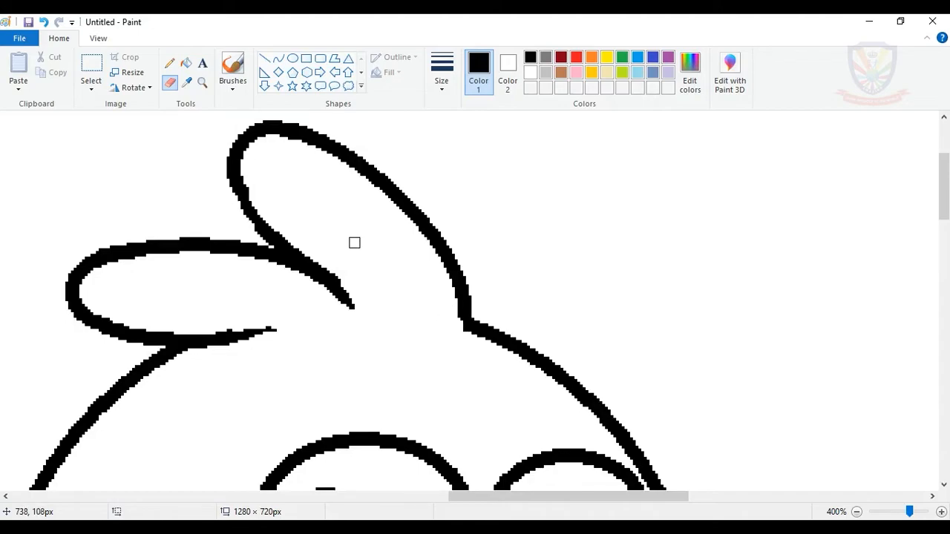
{"action": "key", "text": "ctrl+z"}
{"action": "mouse_move", "coordinate": [332, 294]}
{"action": "left_mouse_down"}
{"action": "mouse_move", "coordinate": [290, 272]}
{"action": "mouse_move", "coordinate": [339, 303]}
{"action": "mouse_move", "coordinate": [405, 323]}
{"action": "left_mouse_up"}
{"action": "key", "text": "ctrl+z"}
{"action": "mouse_move", "coordinate": [354, 270]}
{"action": "left_mouse_down"}
{"action": "mouse_move", "coordinate": [401, 302]}
{"action": "mouse_move", "coordinate": [387, 299]}
{"action": "mouse_move", "coordinate": [366, 282]}
{"action": "mouse_move", "coordinate": [418, 294]}
{"action": "mouse_move", "coordinate": [441, 310]}
{"action": "mouse_move", "coordinate": [265, 174]}
{"action": "mouse_move", "coordinate": [266, 198]}
{"action": "mouse_move", "coordinate": [297, 201]}
{"action": "mouse_move", "coordinate": [305, 187]}
{"action": "mouse_move", "coordinate": [307, 151]}
{"action": "left_mouse_up"}
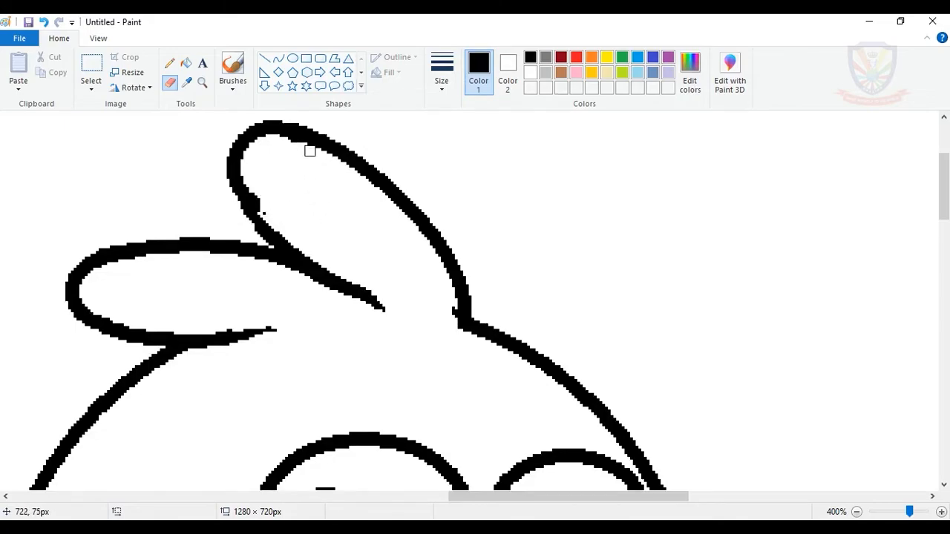
{"action": "left_click_drag", "start_coordinate": [259, 190], "coordinate": [413, 313]}
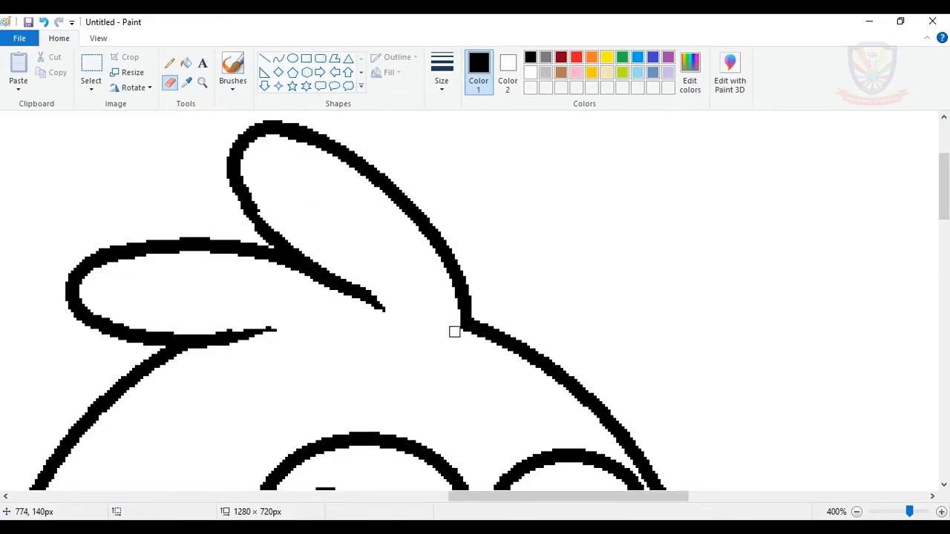
- Fill the bird's body and head feathers with blue
{"action": "scroll", "coordinate": [319, 312], "scroll_direction": "down", "scroll_amount": 5}
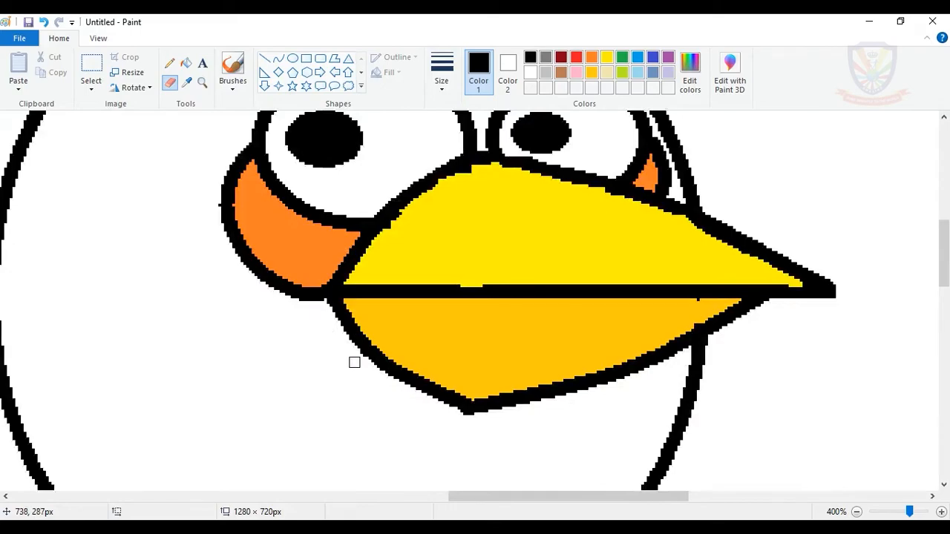
{"action": "left_click", "coordinate": [201, 81]}
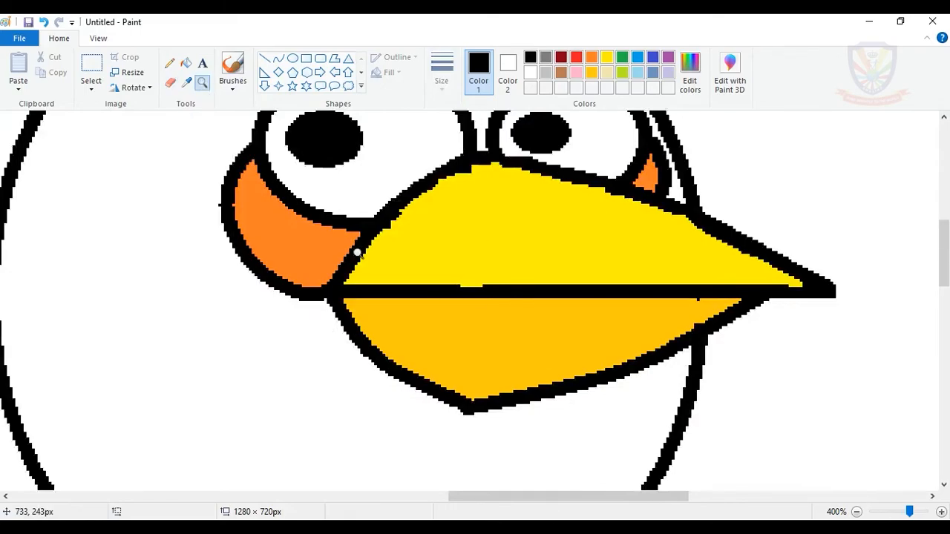
{"action": "right_click", "coordinate": [419, 249]}
{"action": "right_click", "coordinate": [44, 191]}
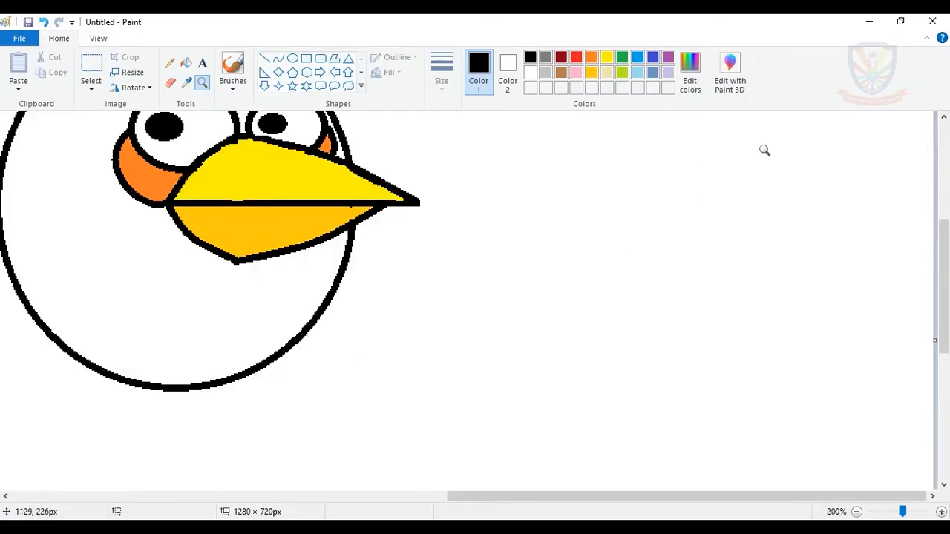
{"action": "right_click", "coordinate": [831, 141]}
{"action": "scroll", "coordinate": [513, 257], "scroll_direction": "up", "scroll_amount": 3}
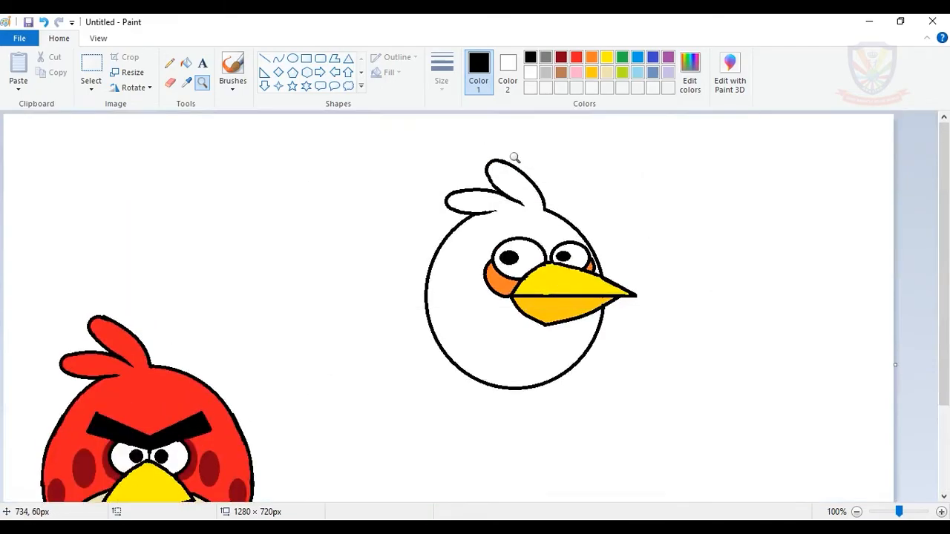
{"action": "left_click", "coordinate": [185, 65]}
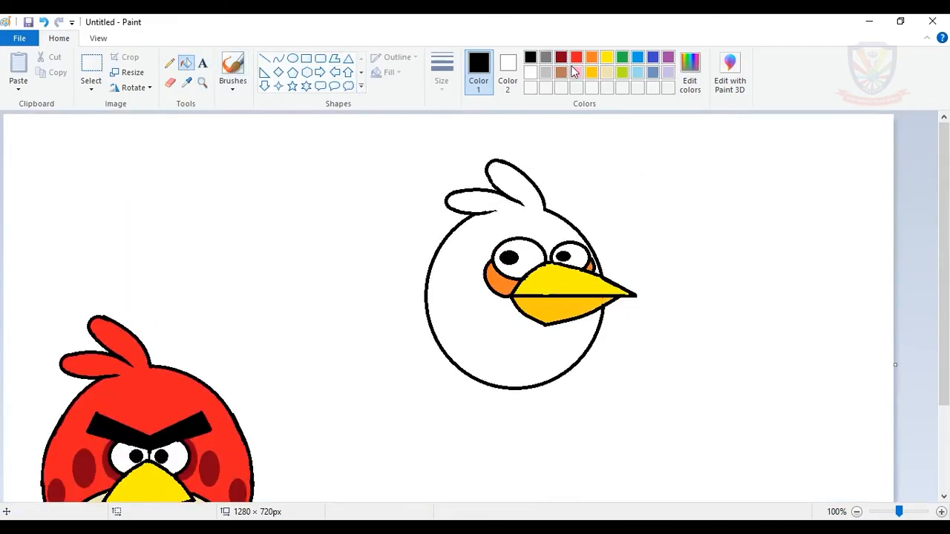
{"action": "left_click", "coordinate": [637, 60]}
{"action": "left_click", "coordinate": [480, 321]}
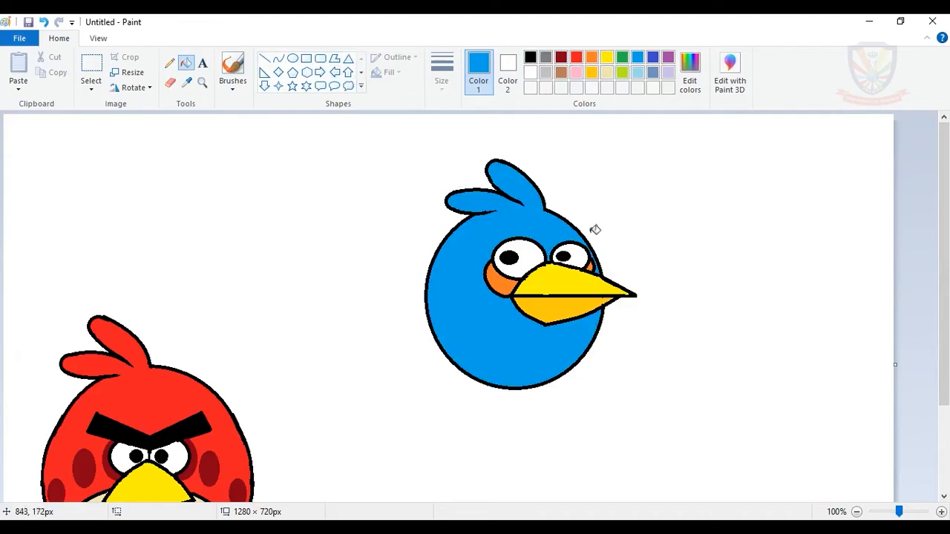
- Shrink a rectangular selection around the blue bird to about 325 × 326 px and move it just right of the red bird
{"action": "scroll", "coordinate": [610, 219], "scroll_direction": "down", "scroll_amount": 3}
{"action": "scroll", "coordinate": [622, 222], "scroll_direction": "up", "scroll_amount": 3}
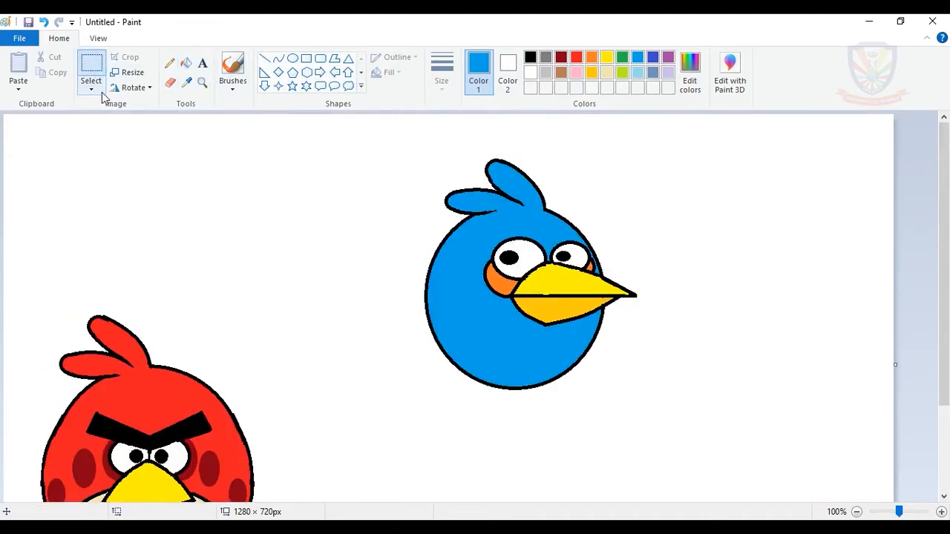
{"action": "left_click", "coordinate": [100, 91]}
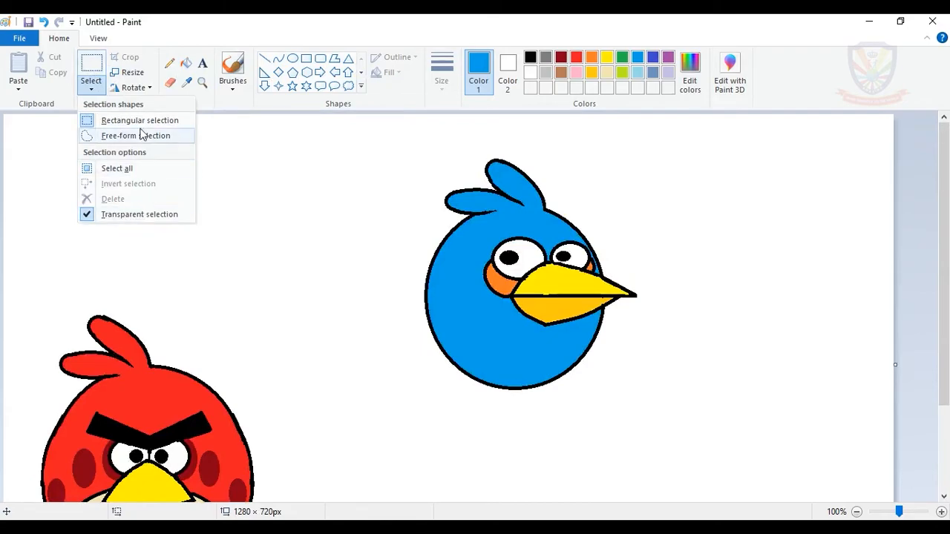
{"action": "left_click", "coordinate": [96, 63]}
{"action": "left_click_drag", "start_coordinate": [394, 140], "coordinate": [650, 408]}
{"action": "scroll", "coordinate": [547, 327], "scroll_direction": "down", "scroll_amount": 2}
{"action": "scroll", "coordinate": [566, 245], "scroll_direction": "up", "scroll_amount": 2}
{"action": "left_click_drag", "start_coordinate": [648, 137], "coordinate": [627, 183]}
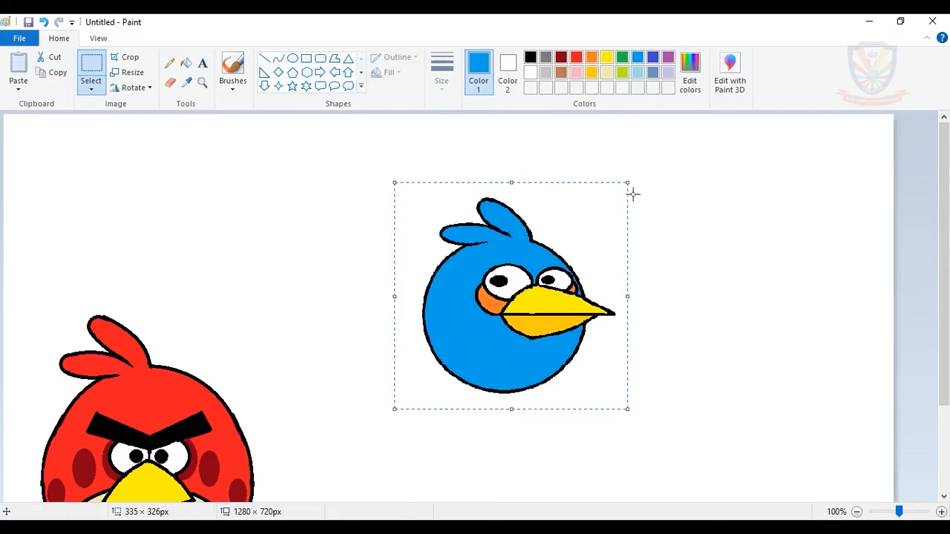
{"action": "left_click_drag", "start_coordinate": [628, 297], "coordinate": [621, 297]}
{"action": "scroll", "coordinate": [545, 314], "scroll_direction": "down", "scroll_amount": 3}
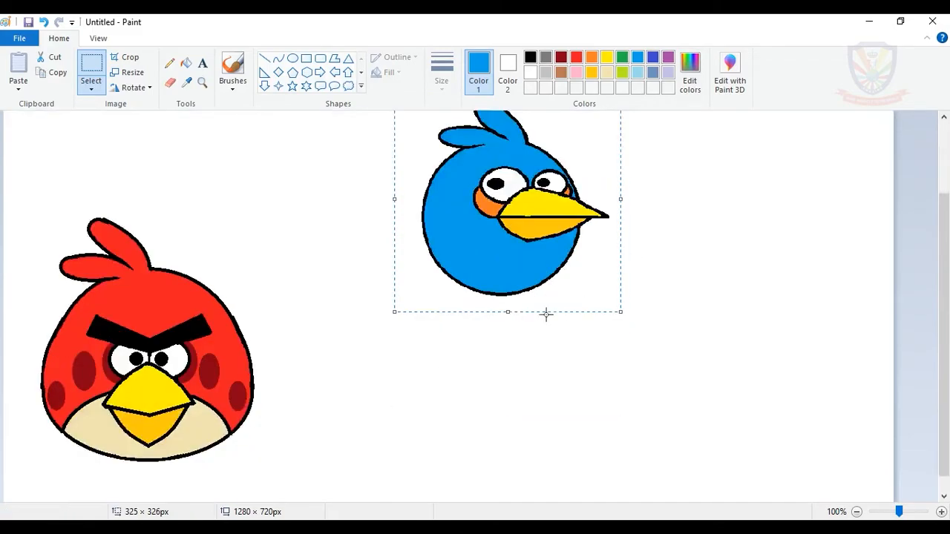
{"action": "left_click_drag", "start_coordinate": [532, 277], "coordinate": [380, 437]}
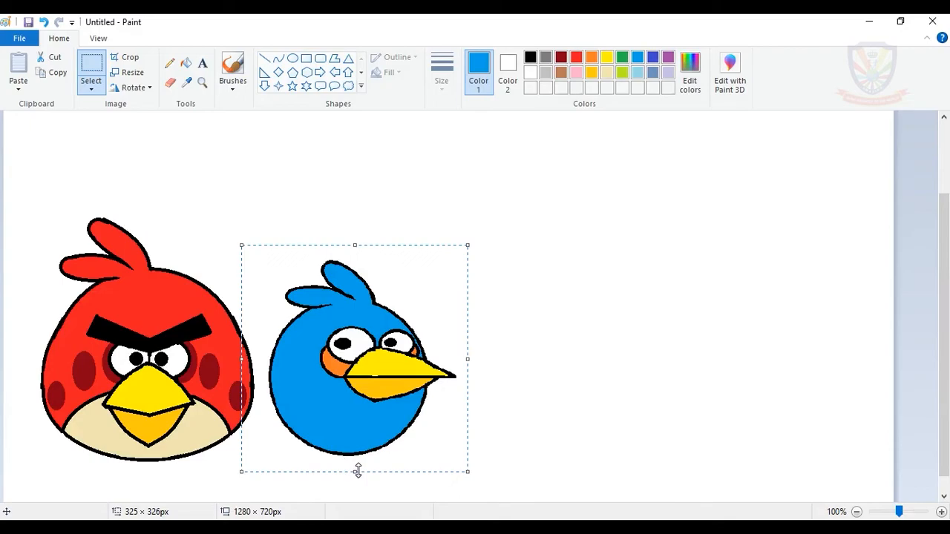
{"action": "left_click", "coordinate": [494, 372]}
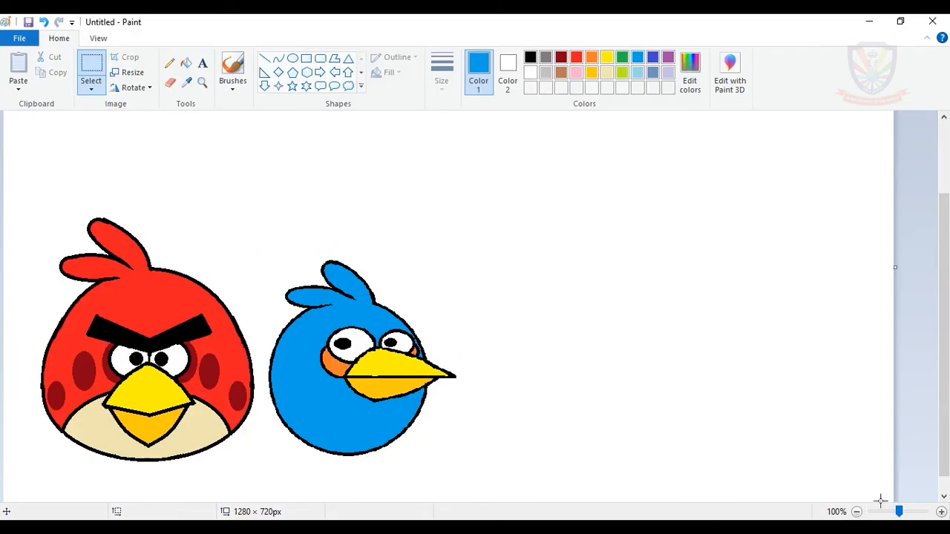
- Erase the side edges of the blue bird's pupils to make them rounder
{"action": "left_click", "coordinate": [202, 82]}
{"action": "left_click", "coordinate": [375, 371]}
{"action": "left_click", "coordinate": [431, 334]}
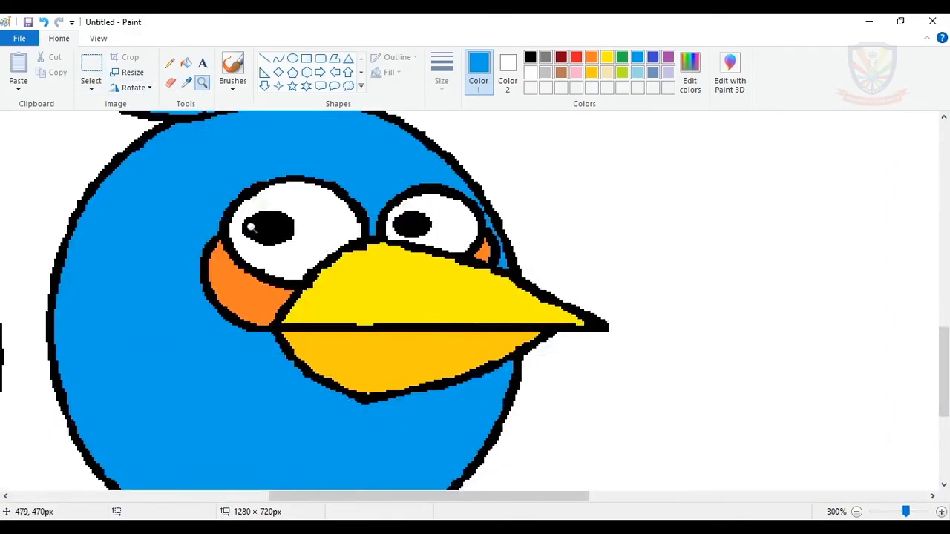
{"action": "left_click", "coordinate": [252, 229]}
{"action": "left_click", "coordinate": [170, 82]}
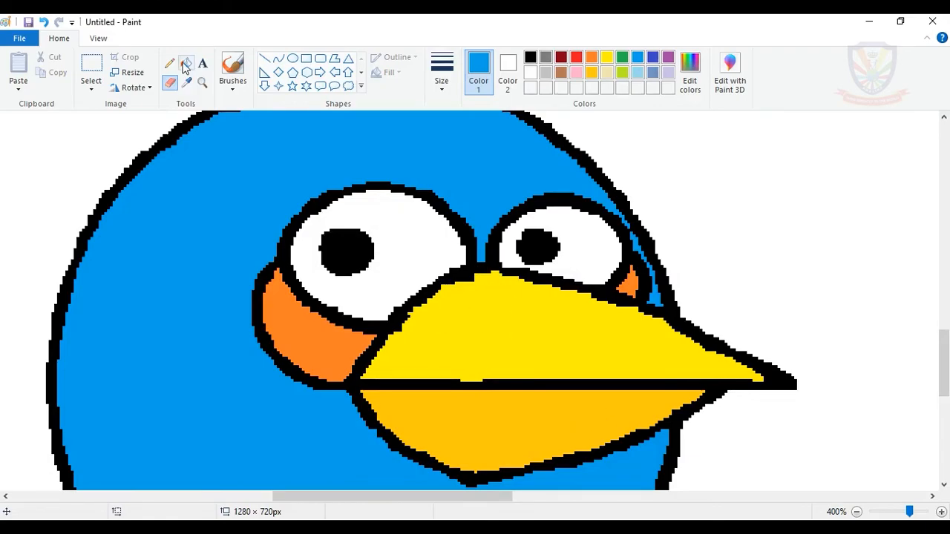
{"action": "left_click", "coordinate": [202, 83]}
{"action": "right_click", "coordinate": [901, 245]}
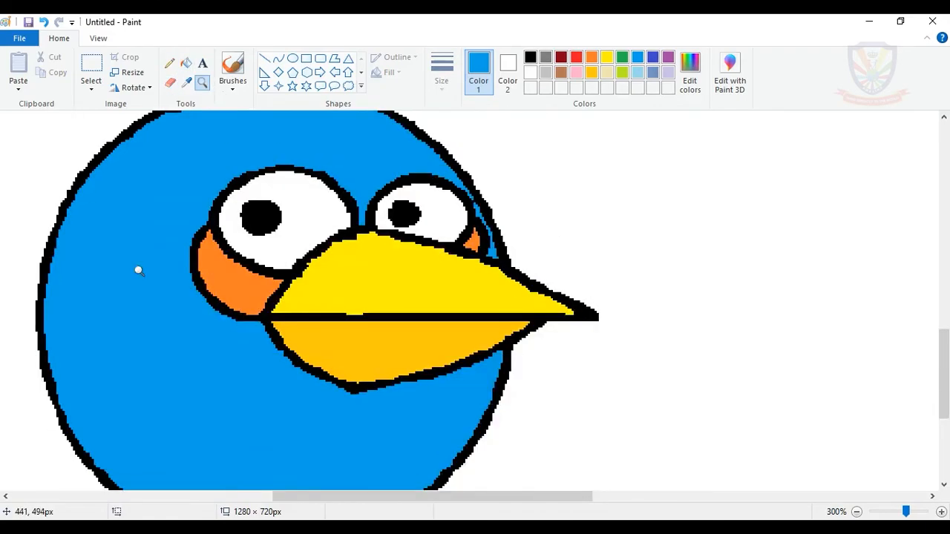
{"action": "right_click", "coordinate": [4, 256]}
{"action": "right_click", "coordinate": [857, 304]}
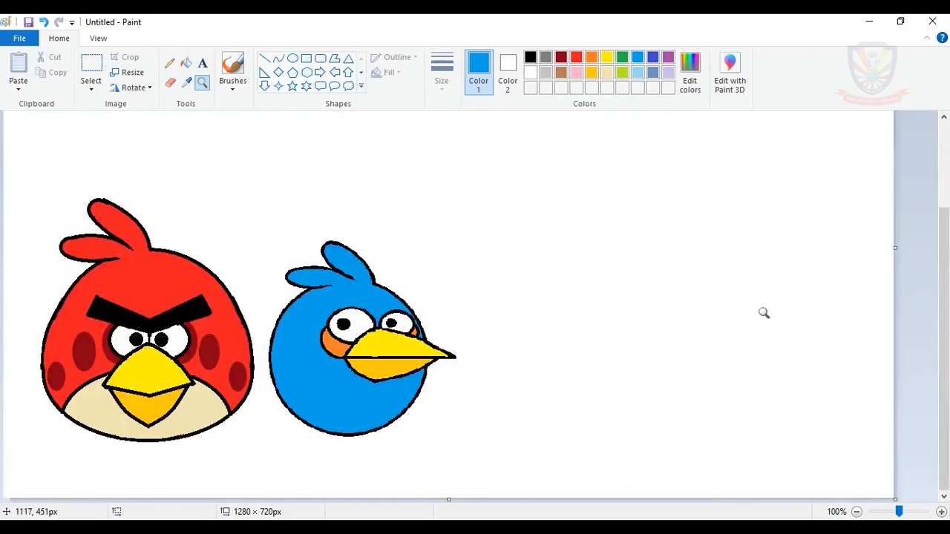